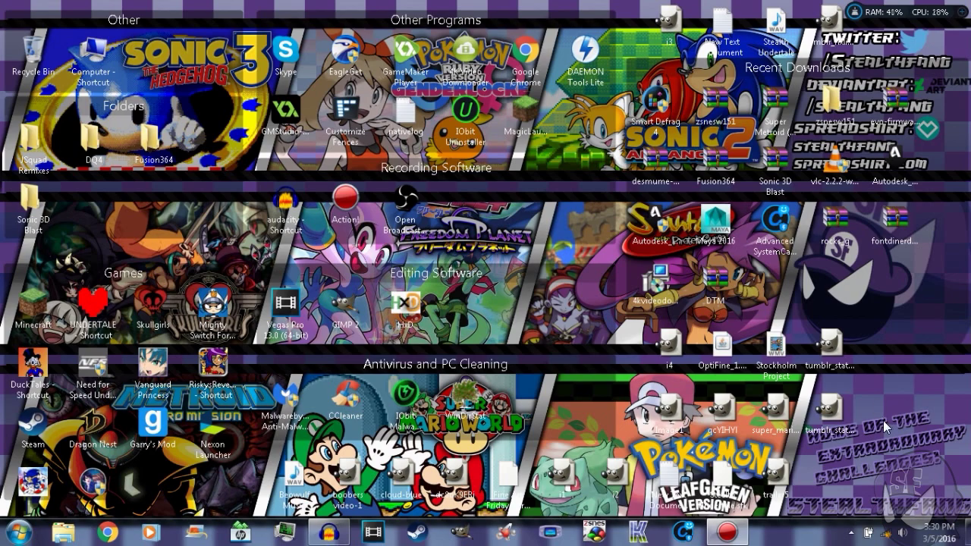
Restore the Audacity window from the taskbar.
left_click(329, 532)
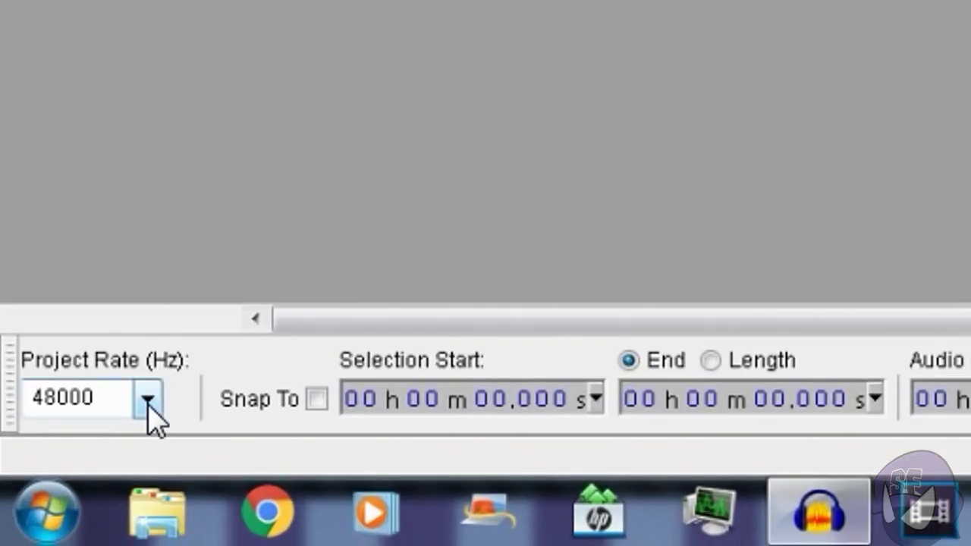
left_click(148, 406)
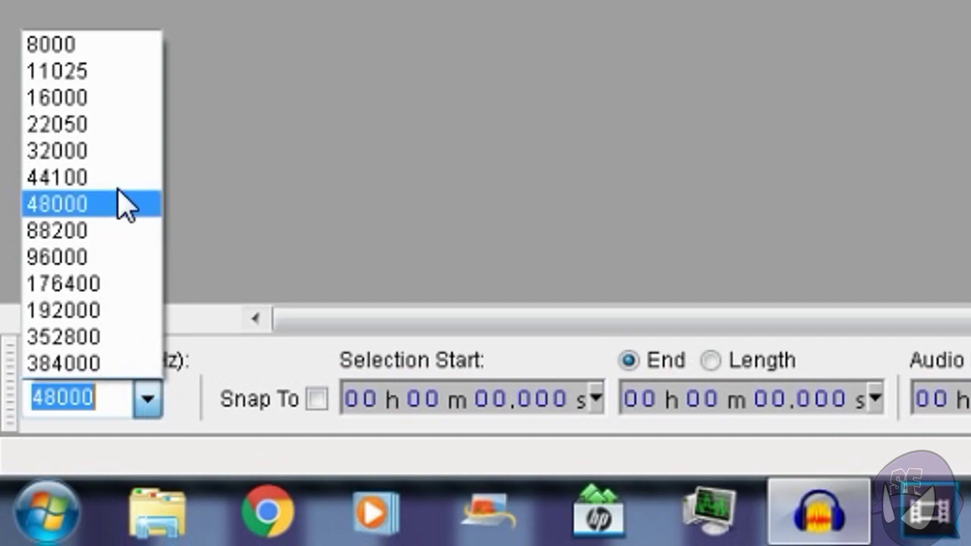
left_click(129, 205)
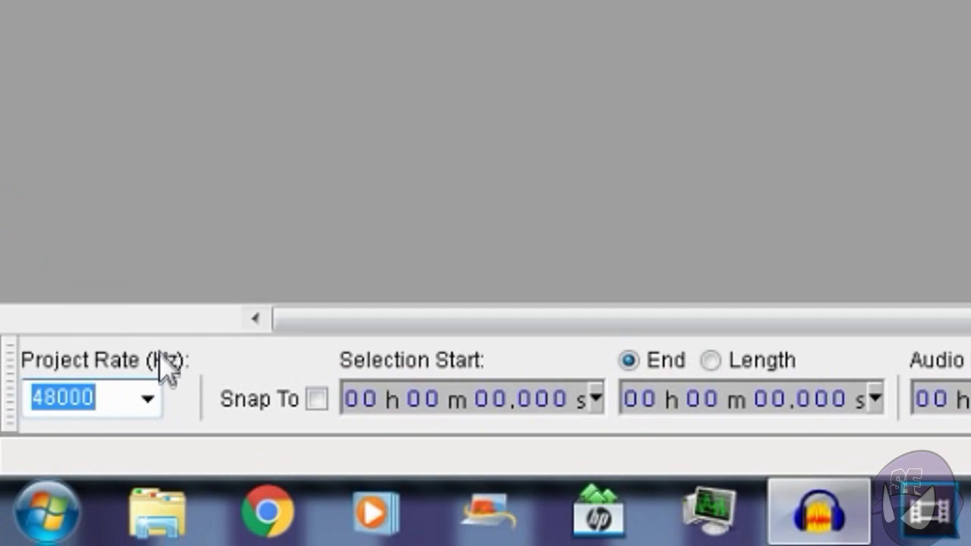
left_click(149, 396)
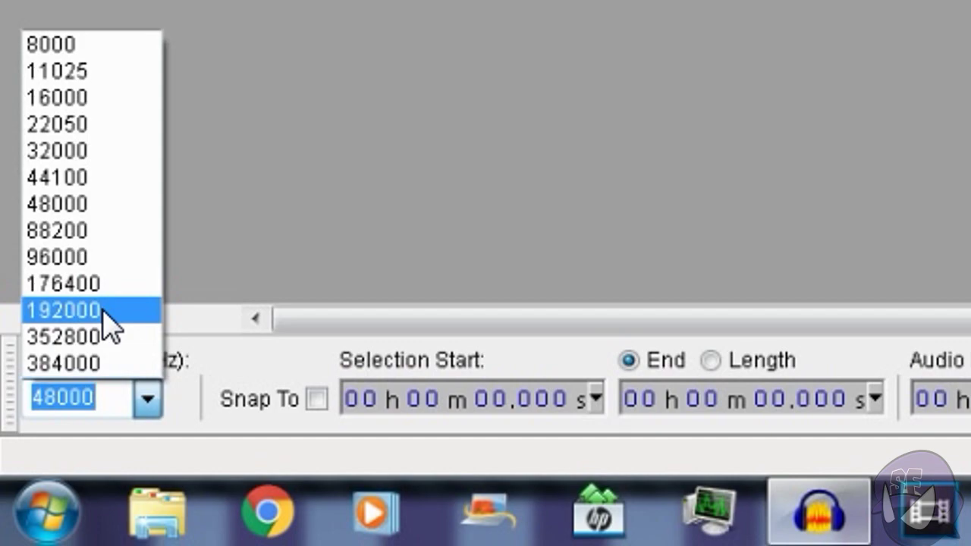
left_click(89, 203)
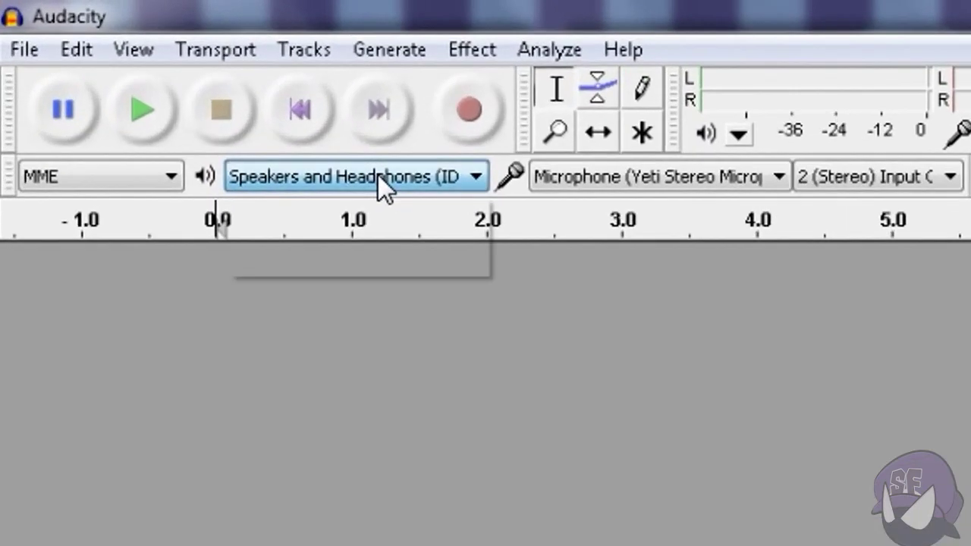
left_click(171, 79)
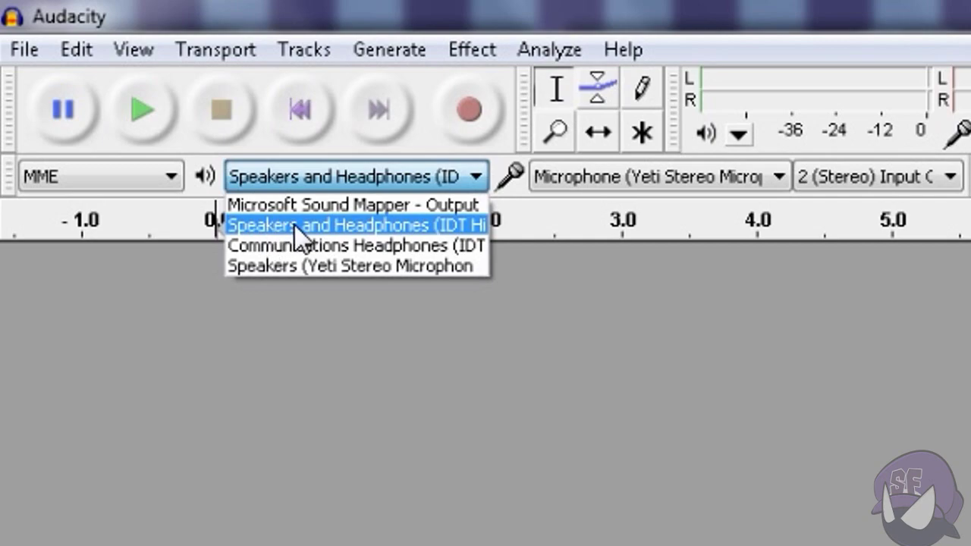
left_click(536, 191)
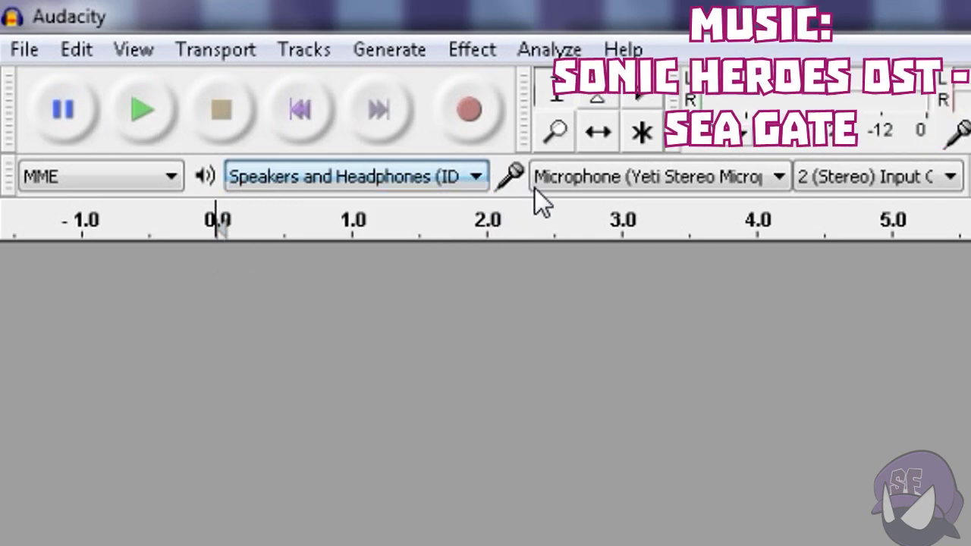
left_click(574, 179)
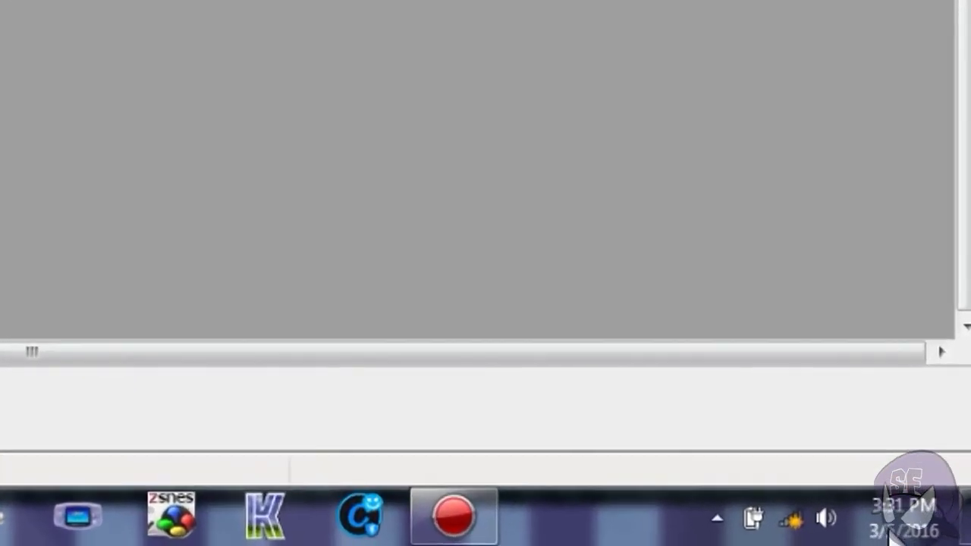
right_click(828, 519)
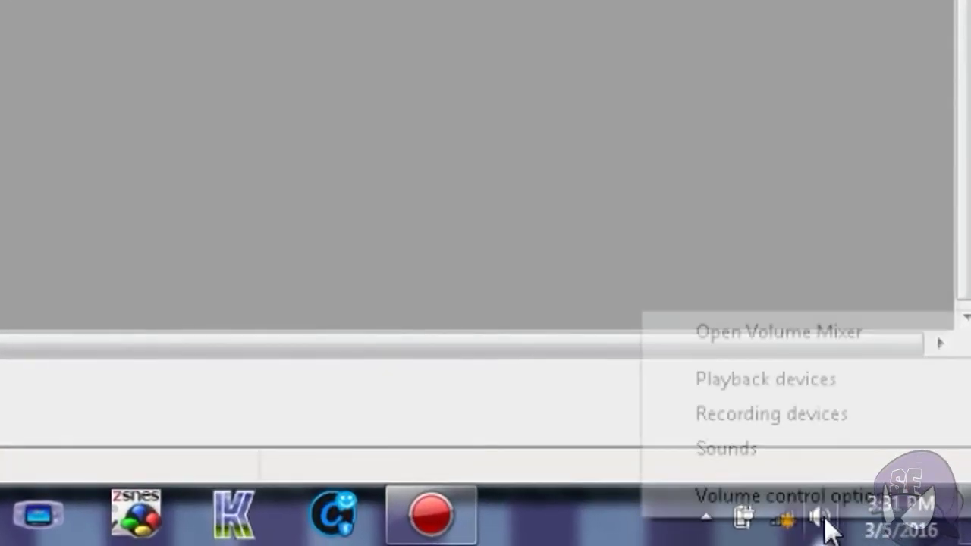
left_click(813, 398)
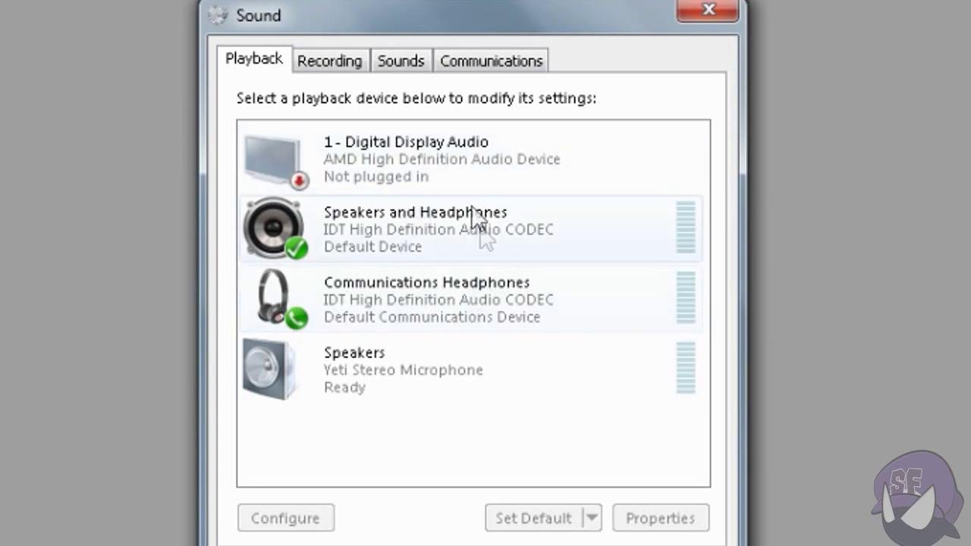
left_click(331, 62)
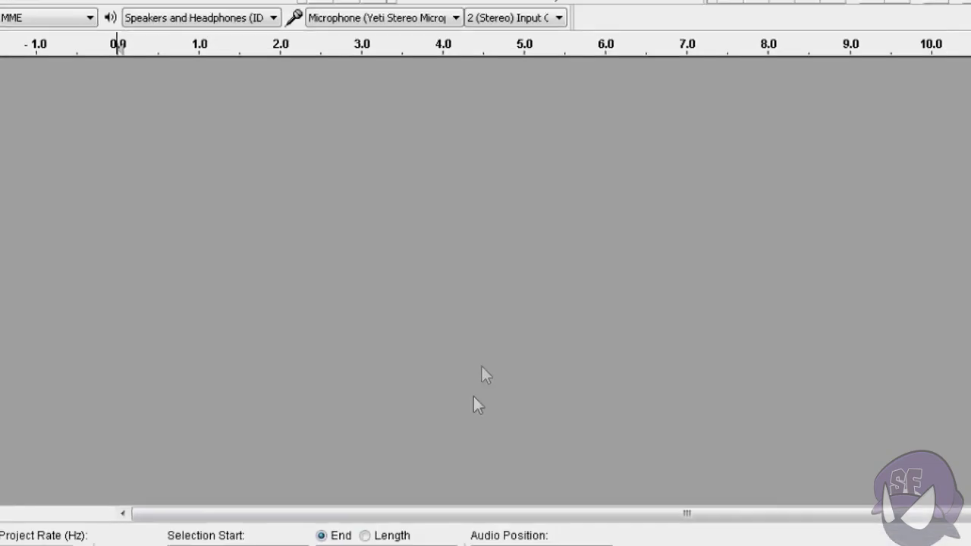
Record a roughly 14-second stereo clip from the microphone, keeping 2 input channels.
left_click(513, 17)
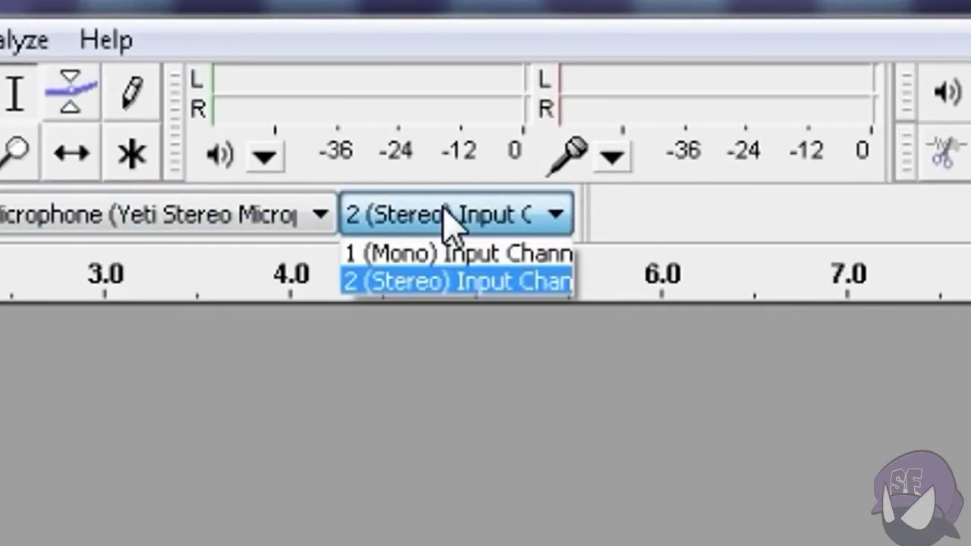
left_click(448, 282)
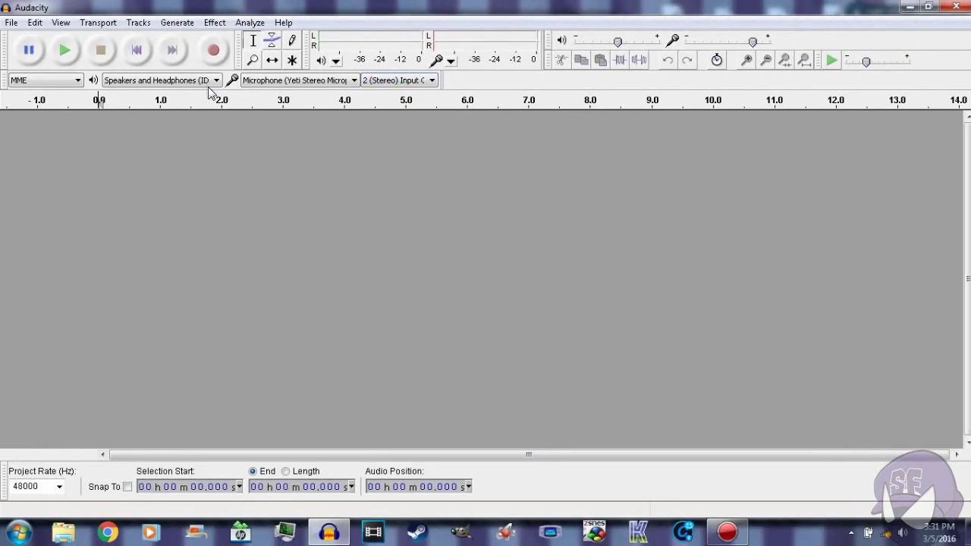
left_click(213, 51)
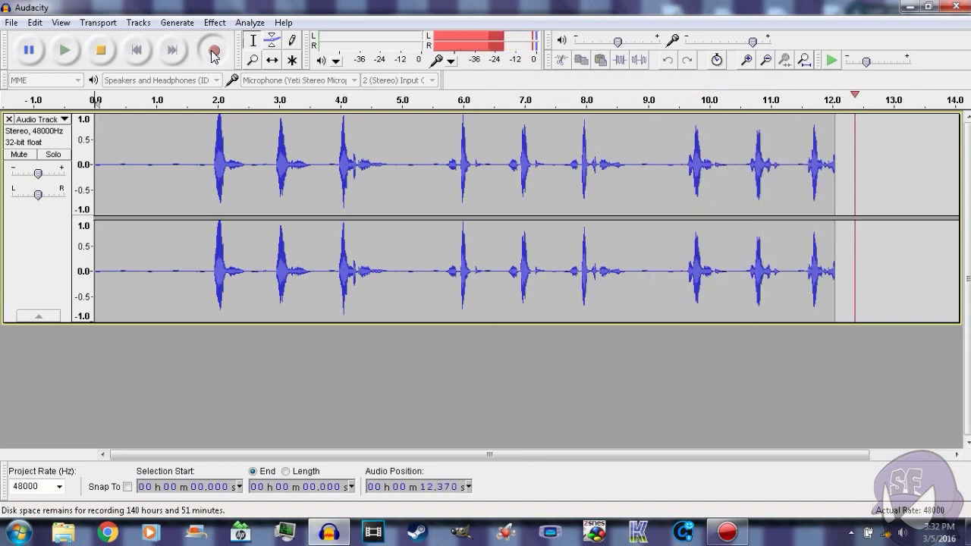
left_click(106, 53)
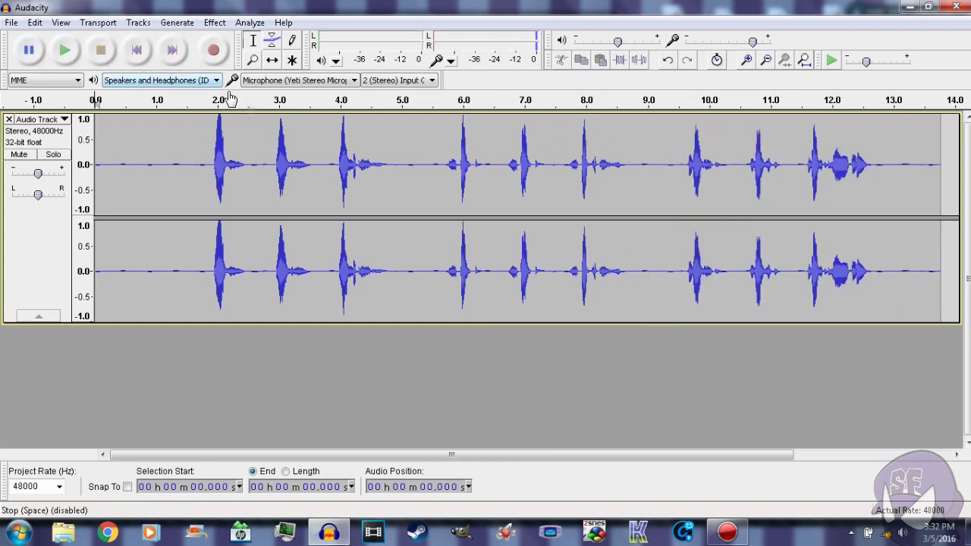
left_click(690, 196)
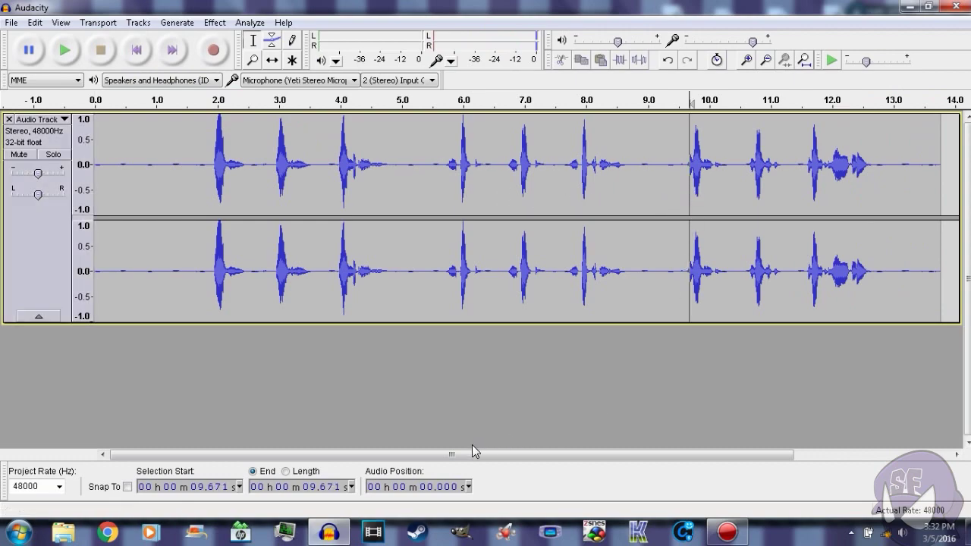
left_click(108, 156)
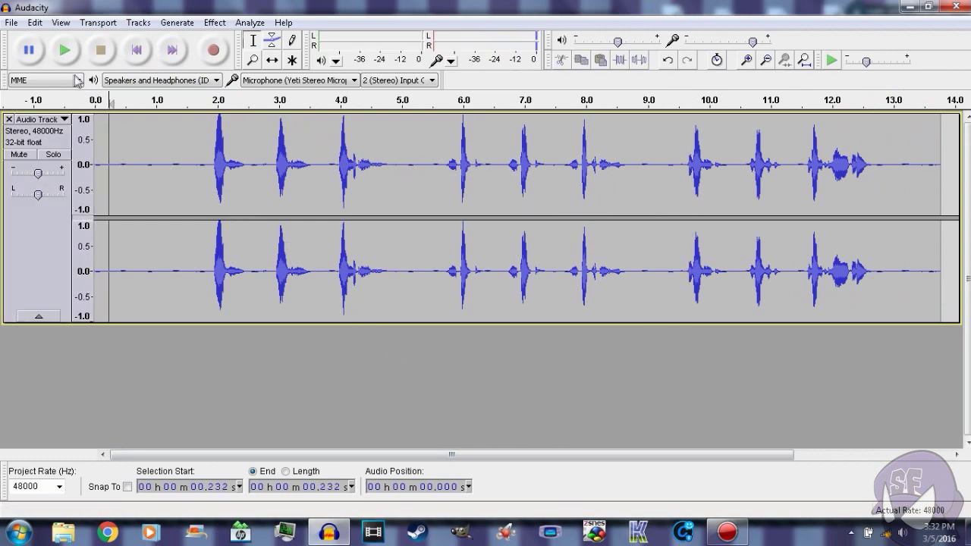
left_click(65, 50)
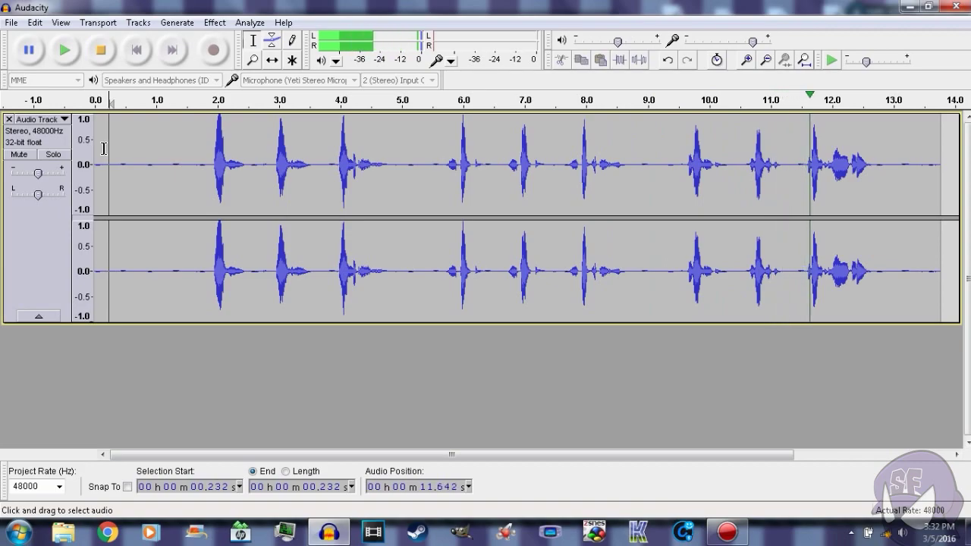
left_click(100, 49)
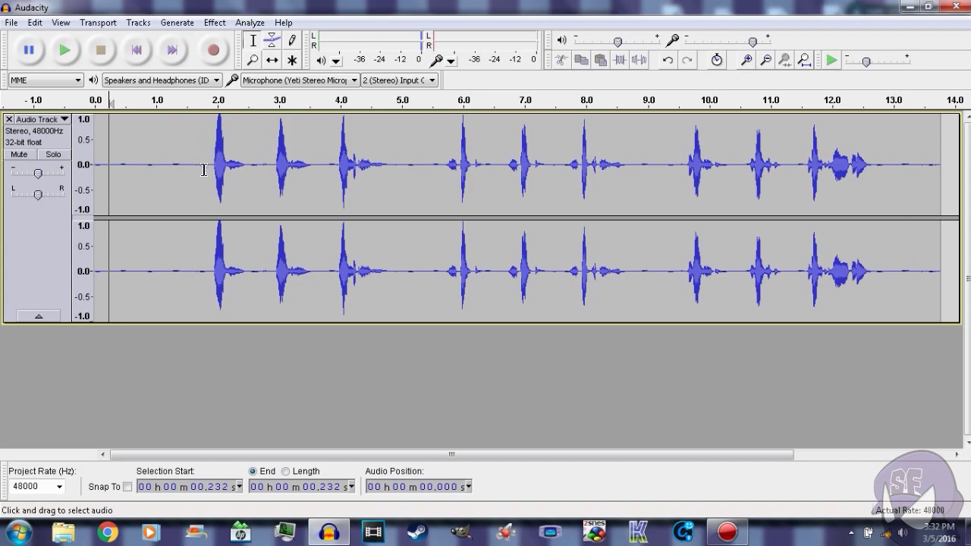
Capture a Noise Removal noise profile from the silent opening of the recording.
left_click_drag(213, 170, 94, 170)
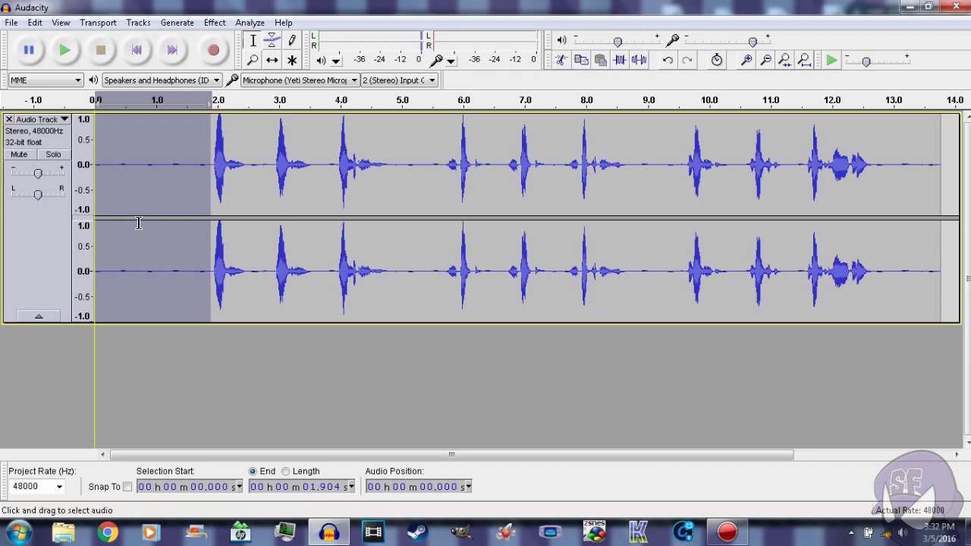
left_click(218, 24)
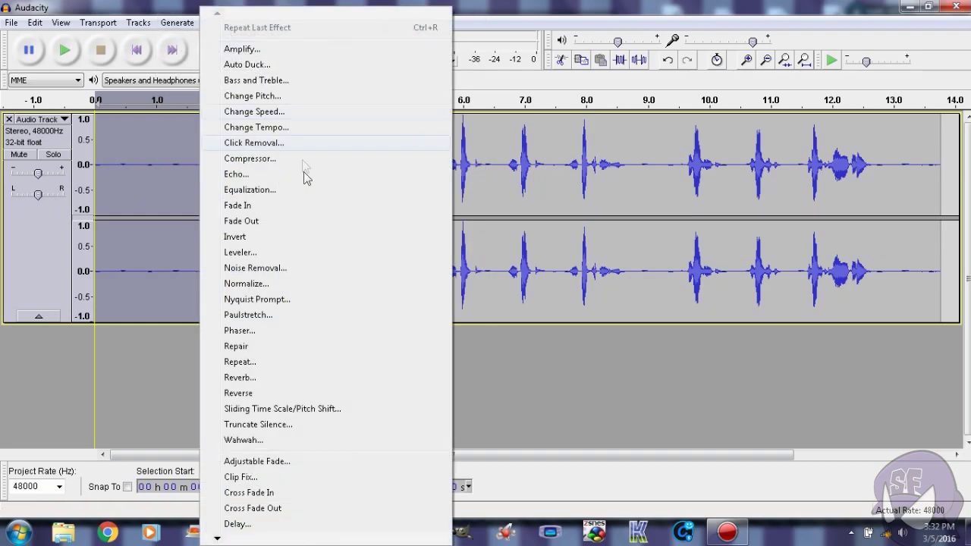
left_click(308, 268)
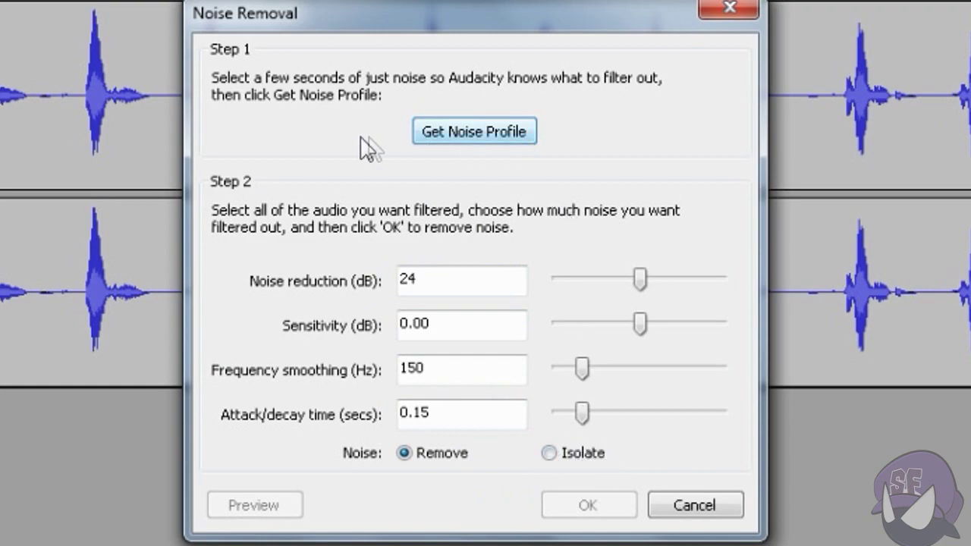
left_click(453, 133)
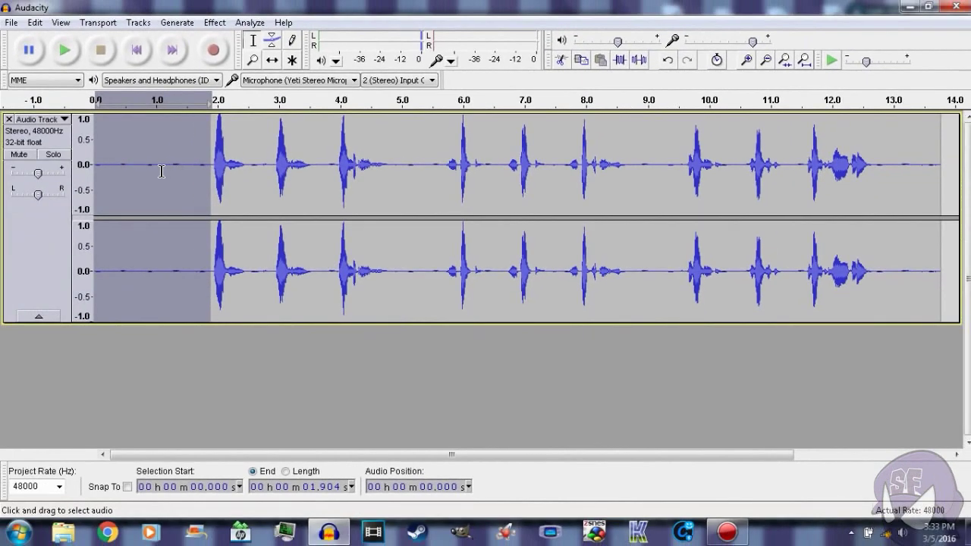
Apply Noise Removal to the entire track, then deselect it.
left_click(58, 245)
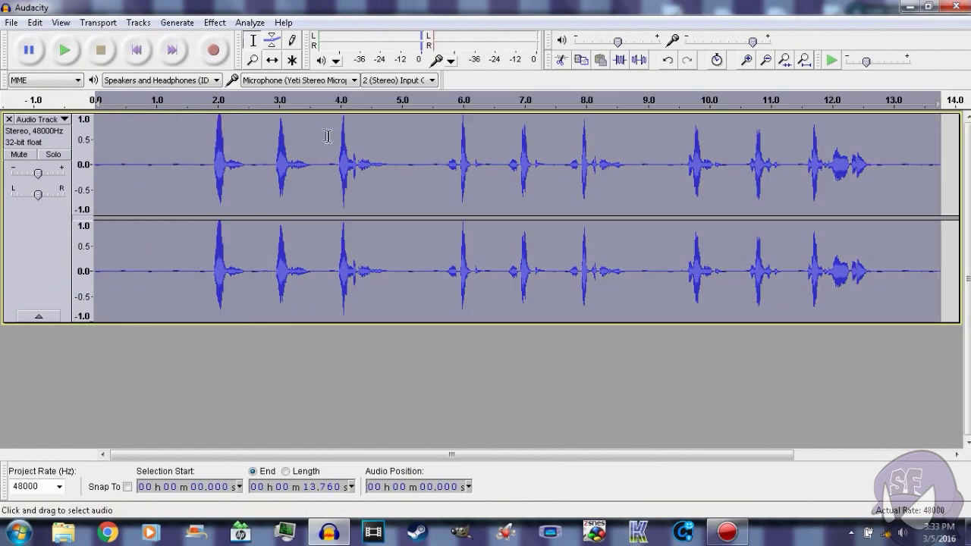
left_click(215, 22)
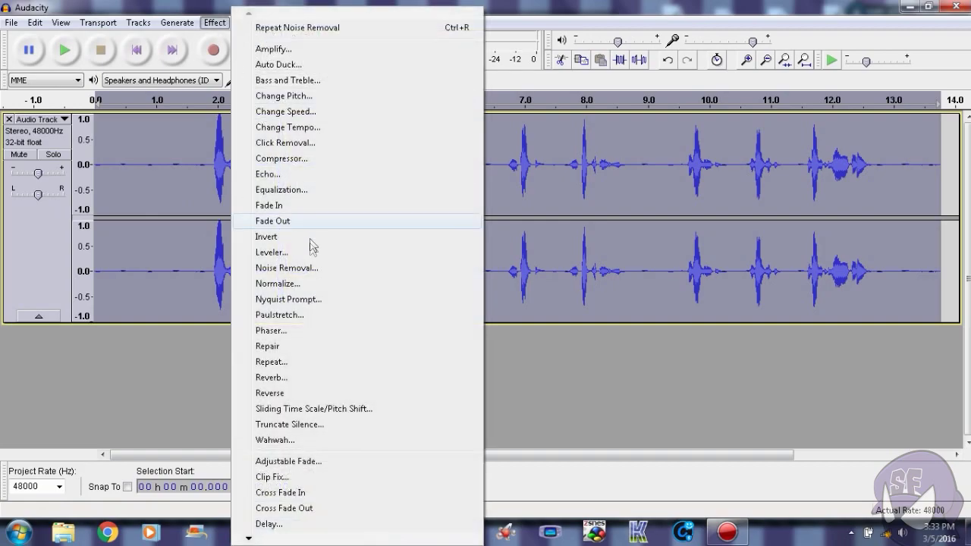
left_click(314, 269)
left_click(542, 385)
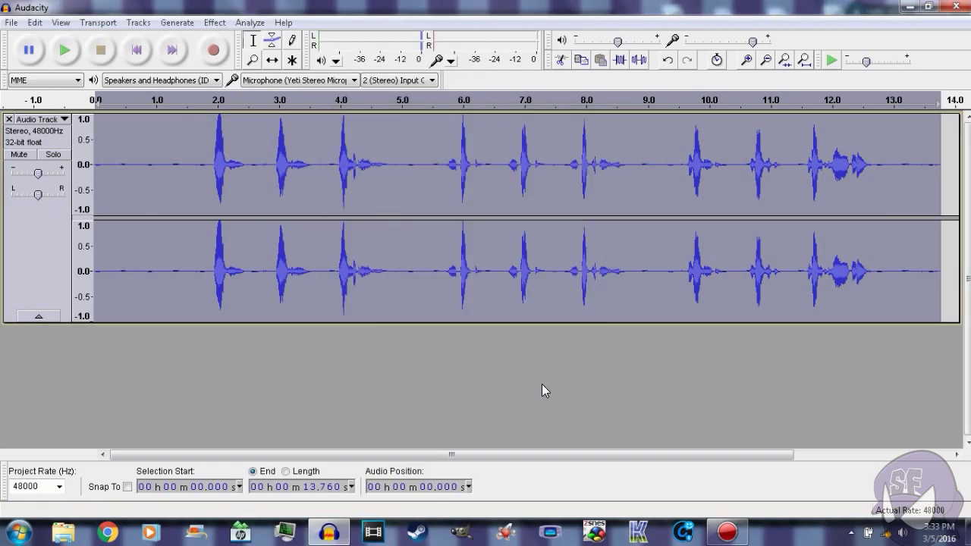
left_click(176, 163)
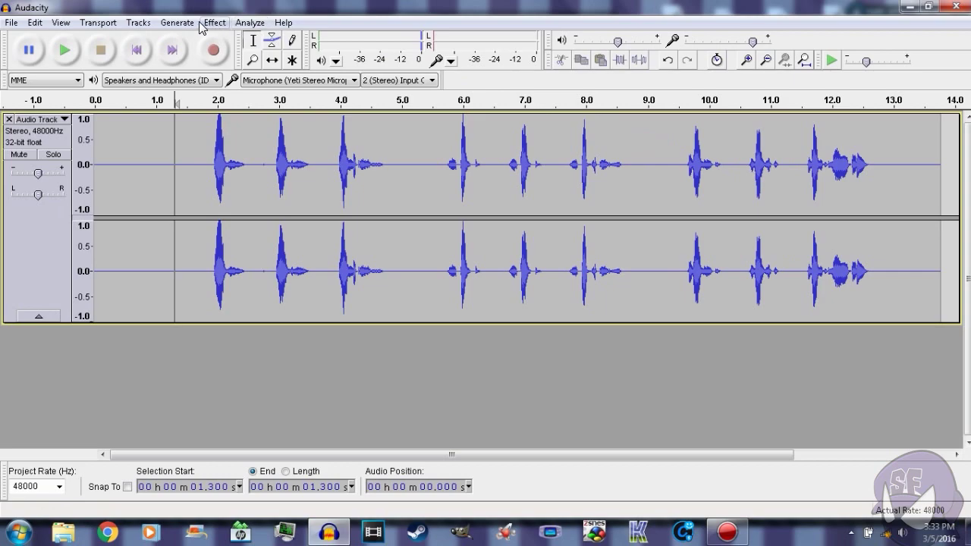
Compress the whole track with -16 dB threshold, 2:1 ratio and make-up gain.
left_click(47, 224)
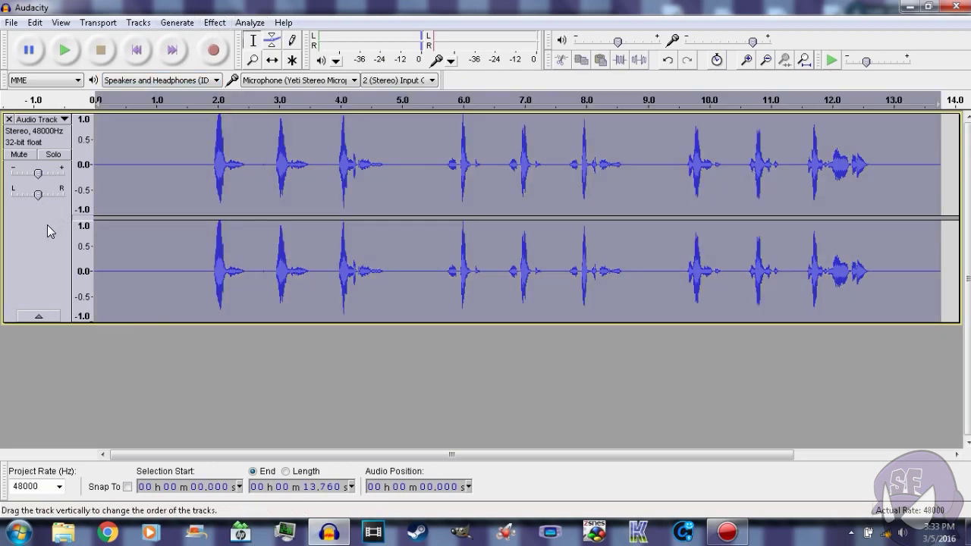
left_click(215, 22)
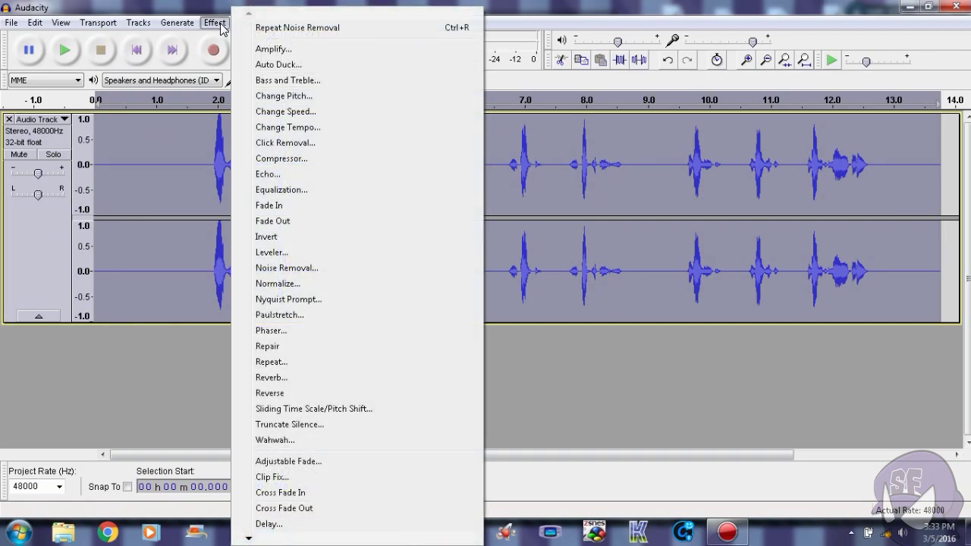
left_click(256, 161)
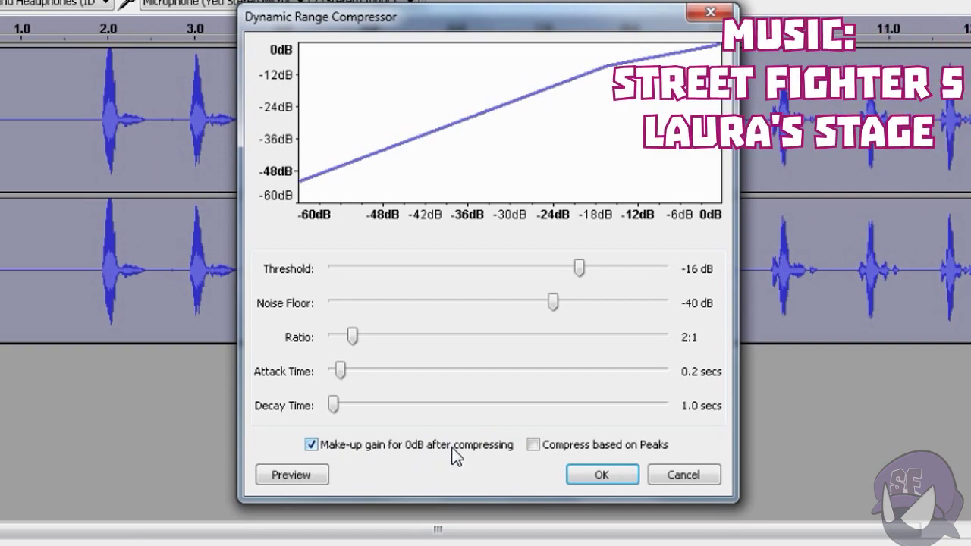
left_click(610, 478)
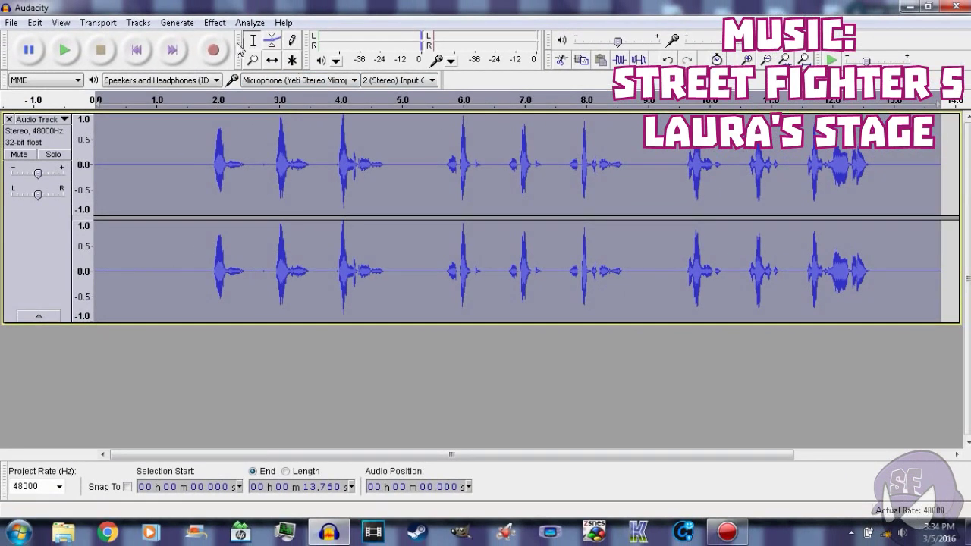
Apply Equalization with the Bass Boost preset curve.
left_click(216, 23)
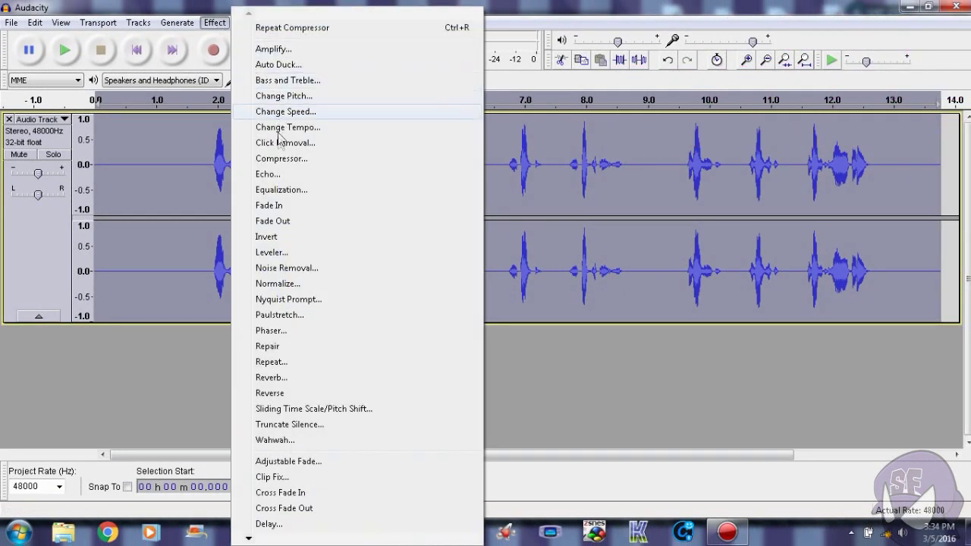
left_click(278, 189)
left_click(410, 400)
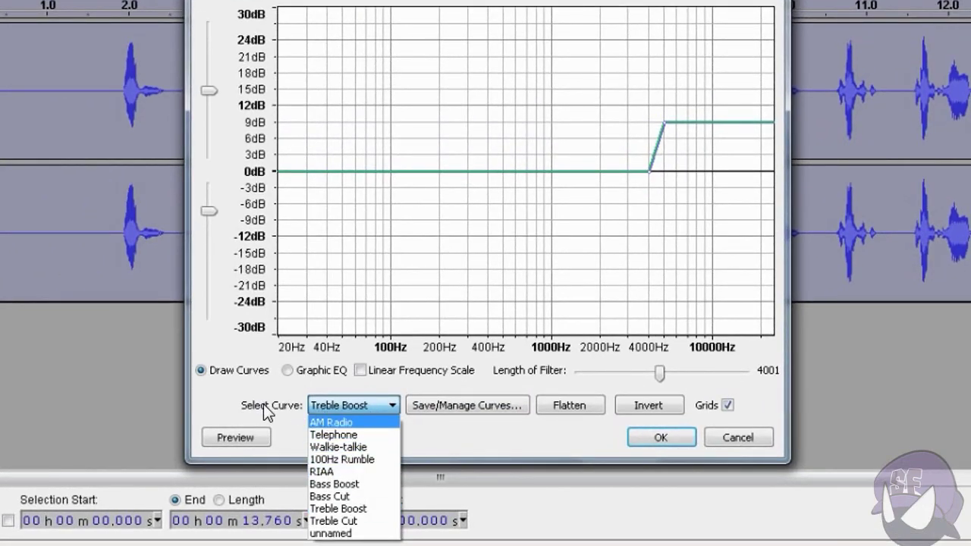
left_click(359, 486)
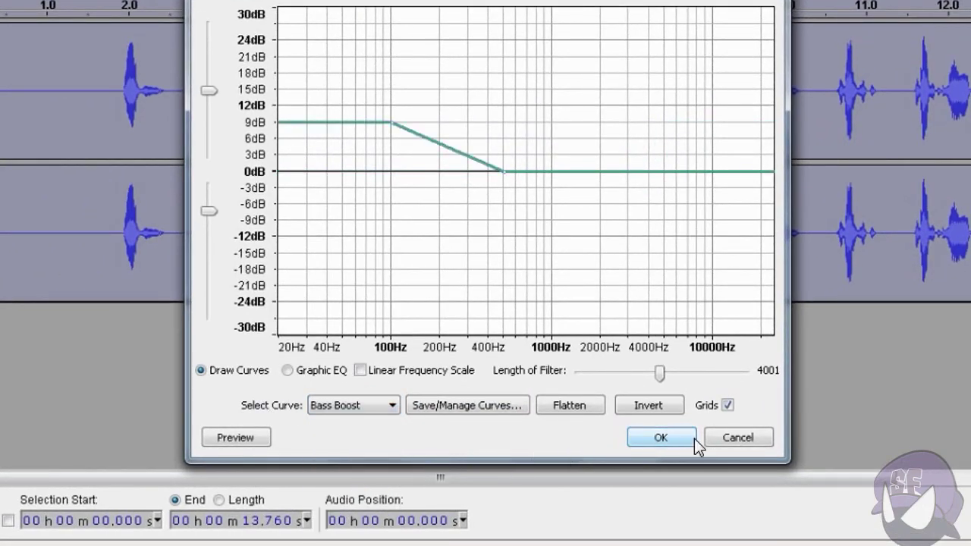
left_click(670, 438)
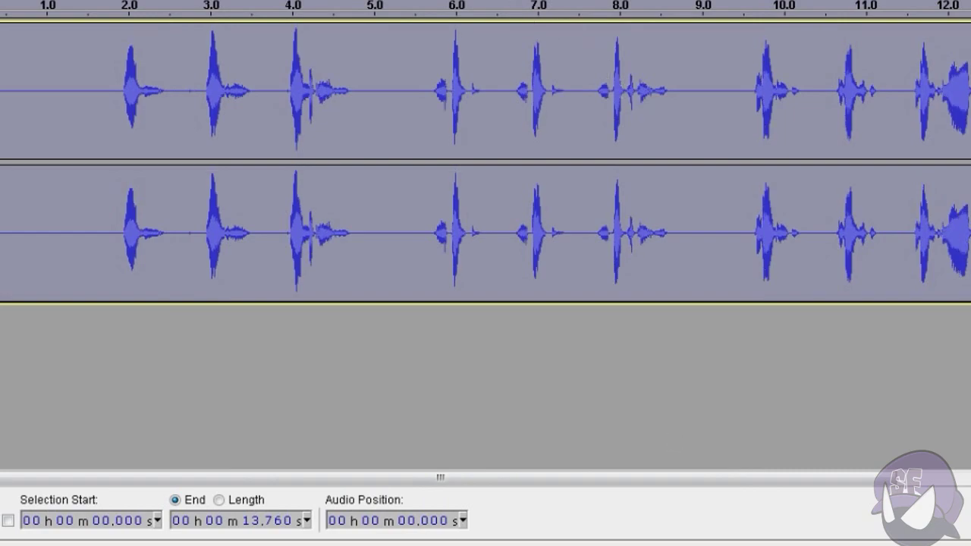
Apply Equalization with the Treble Boost preset curve.
key("alt+c")
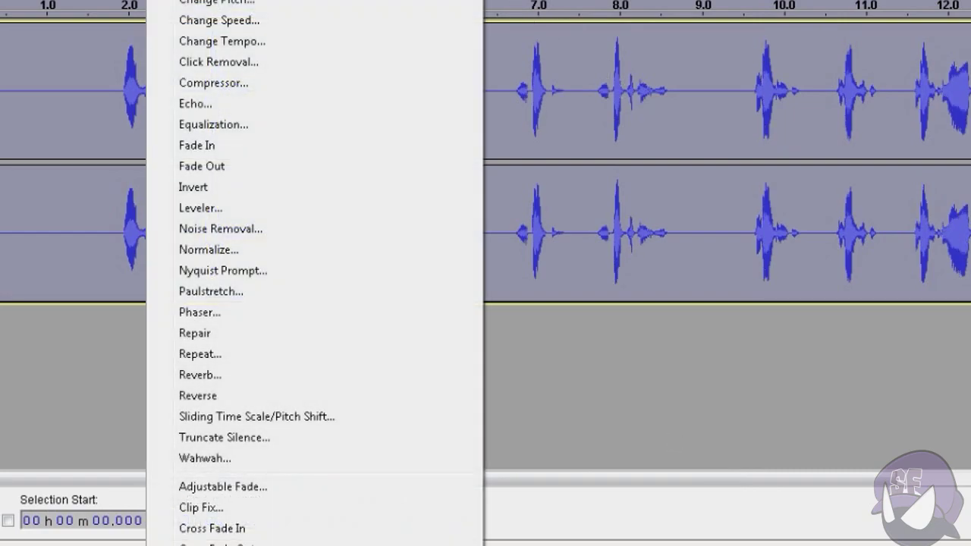
left_click(212, 127)
left_click(334, 405)
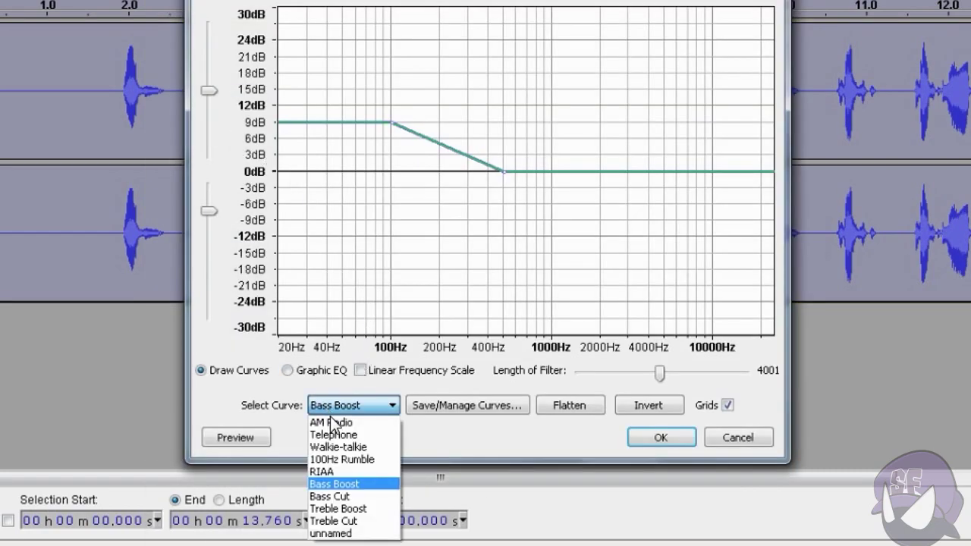
left_click(355, 509)
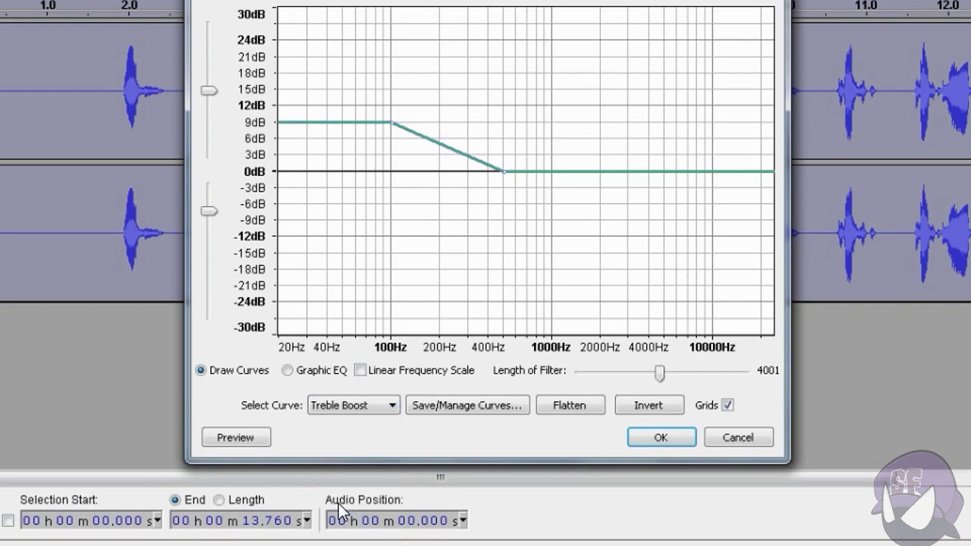
left_click(646, 438)
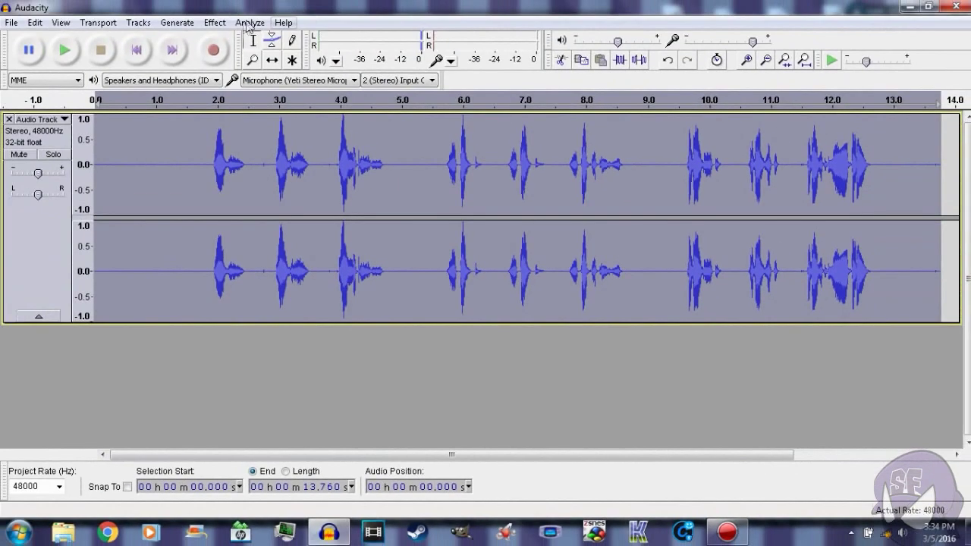
left_click(217, 23)
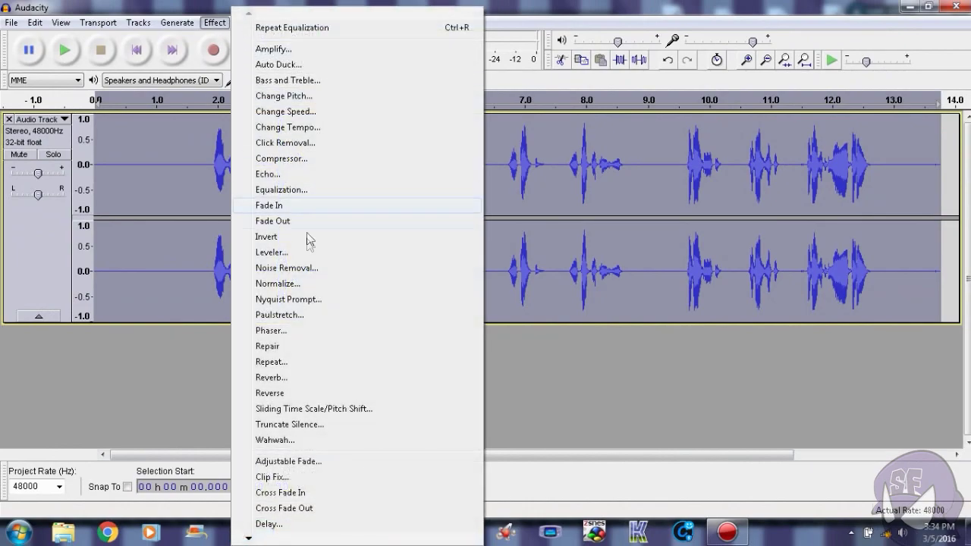
Normalize the track to -1.0 dB maximum amplitude with DC offset removed.
left_click(305, 282)
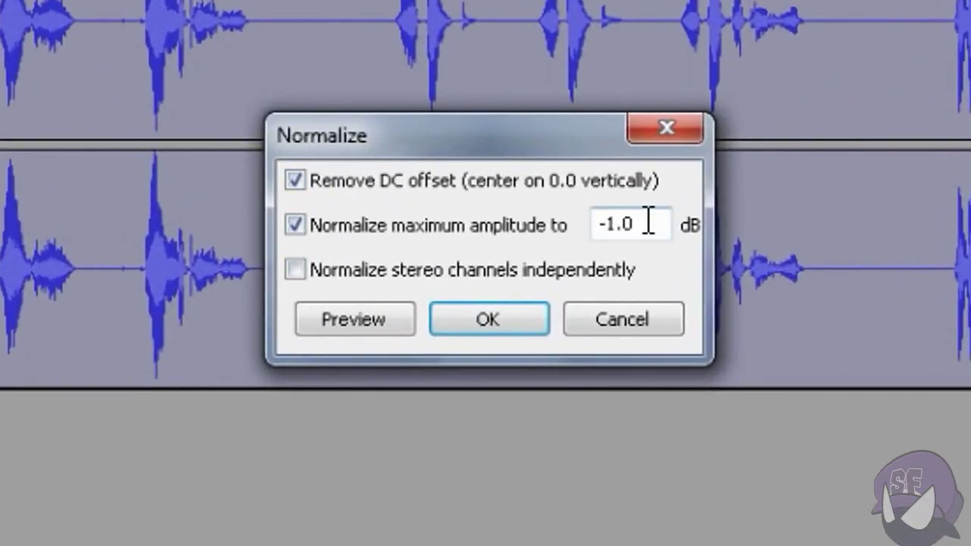
left_click(498, 321)
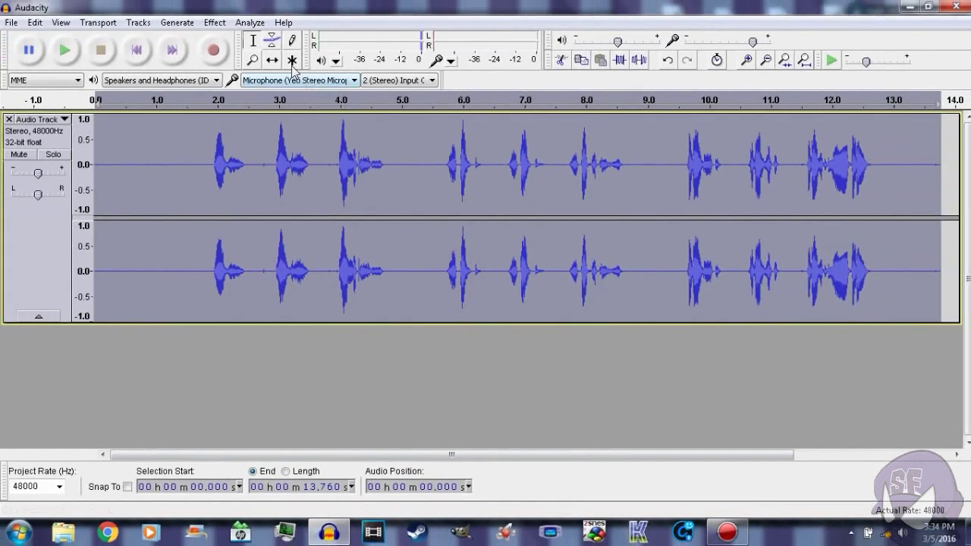
left_click(215, 28)
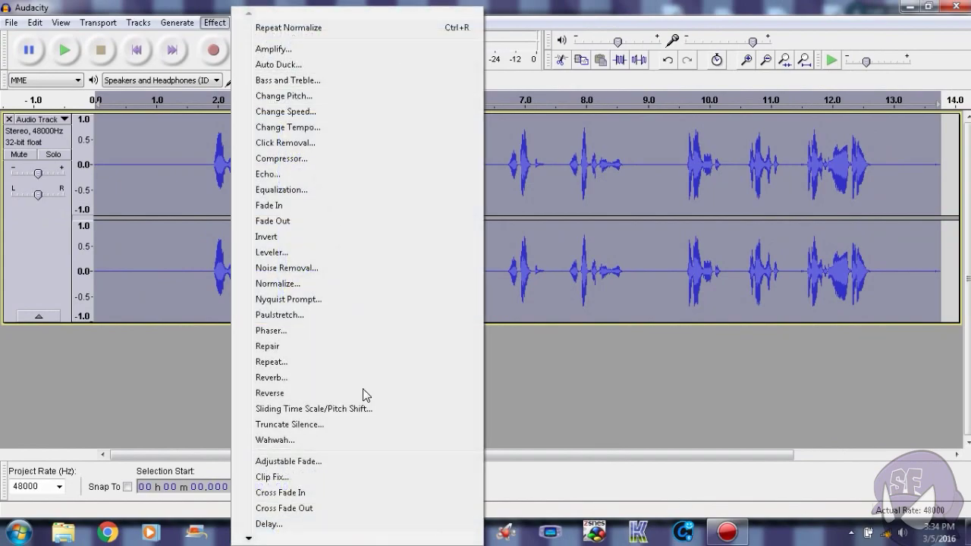
Apply Hard Limiter to the track with a -4 dB limit.
mouse_move(275, 540)
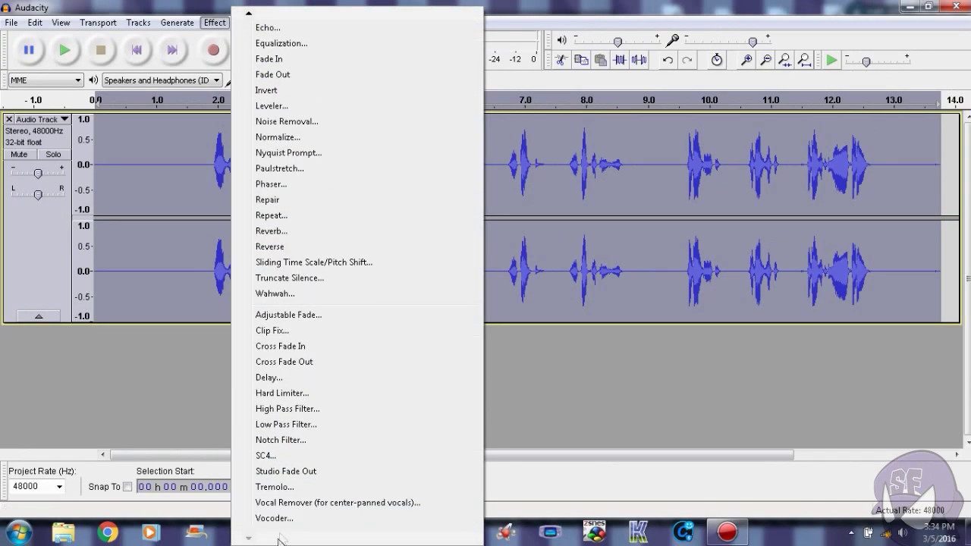
left_click(282, 393)
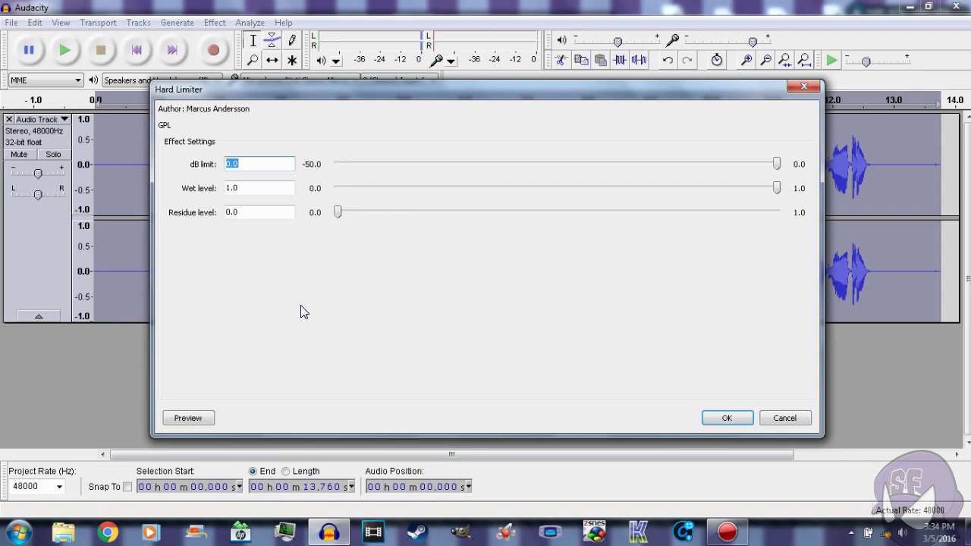
type("-4")
left_click(732, 416)
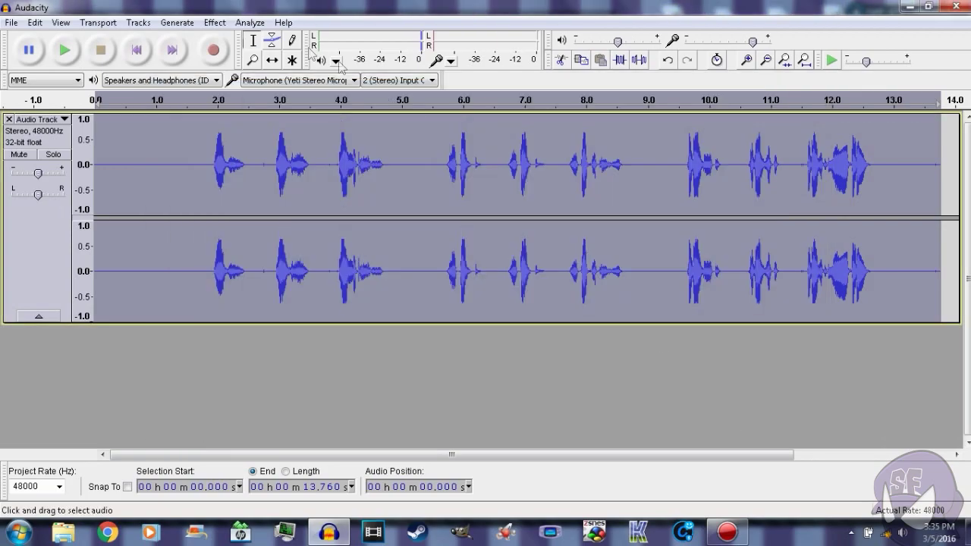
Normalize the track a second time.
left_click(209, 25)
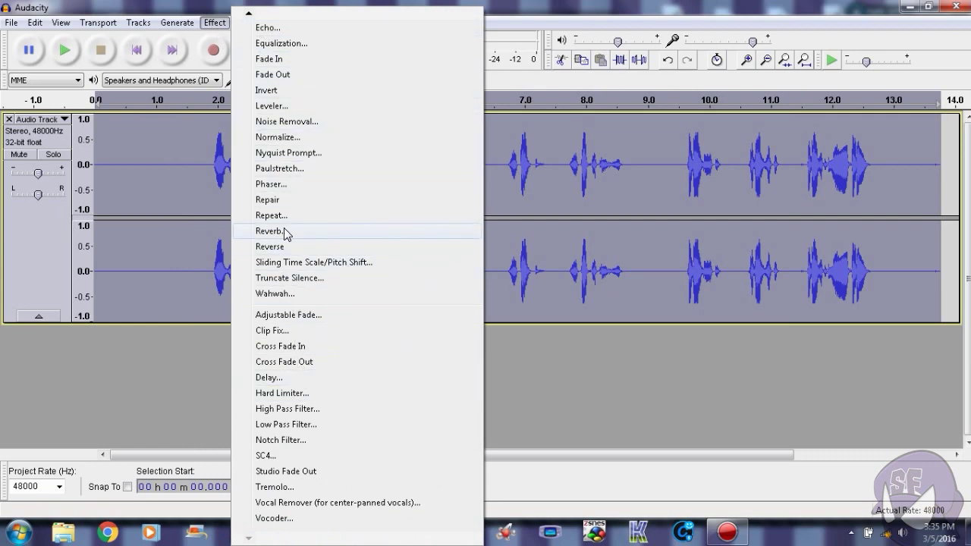
left_click(281, 139)
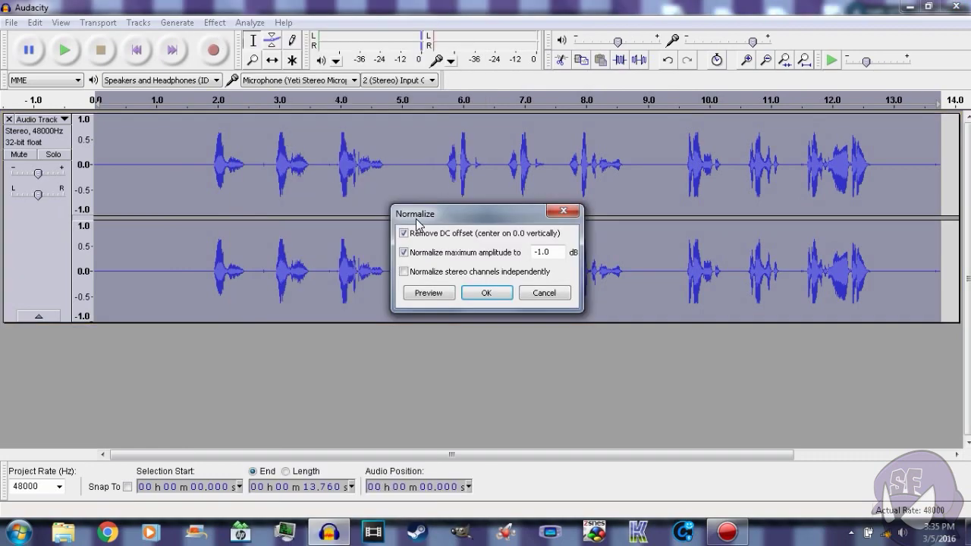
left_click(479, 294)
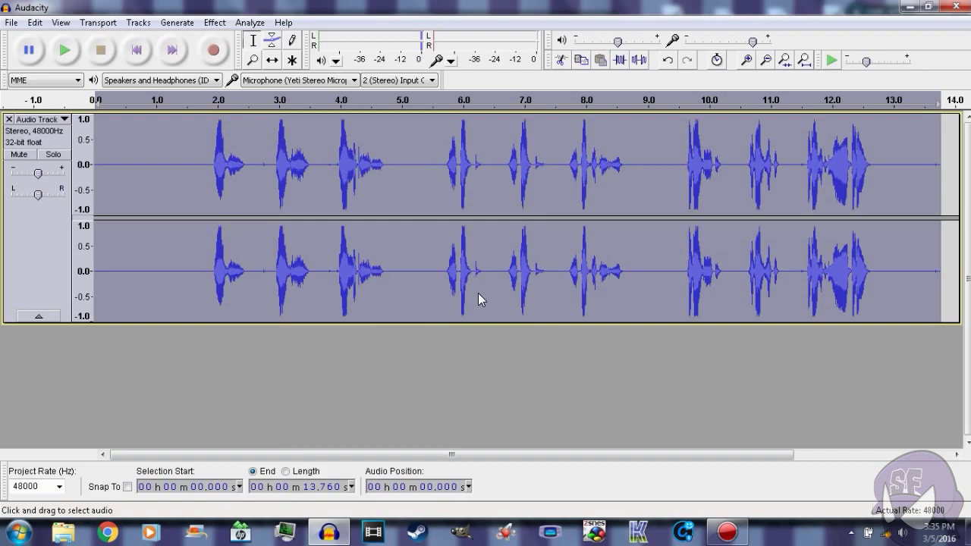
Deselect the track, skip to the start and play back the processed audio.
left_click(186, 157)
left_click(137, 50)
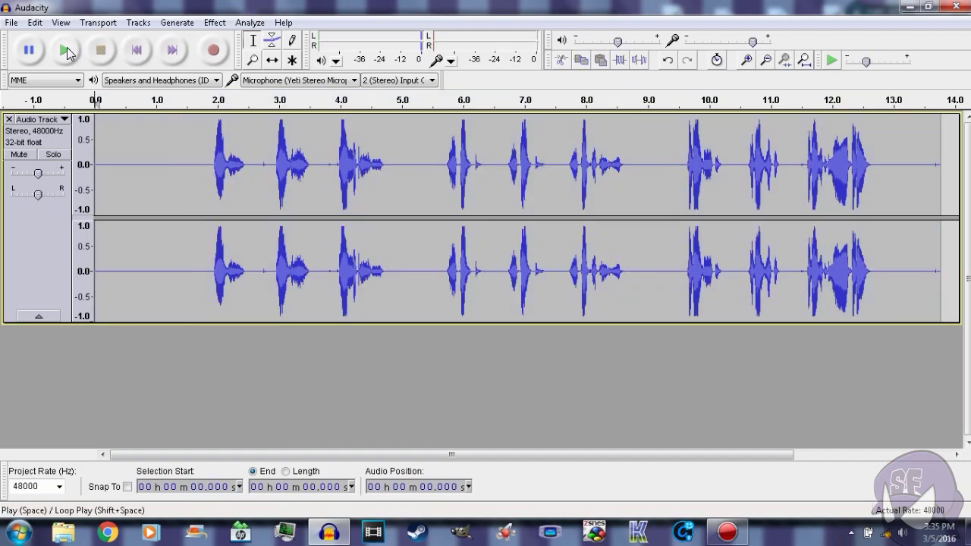
left_click(65, 50)
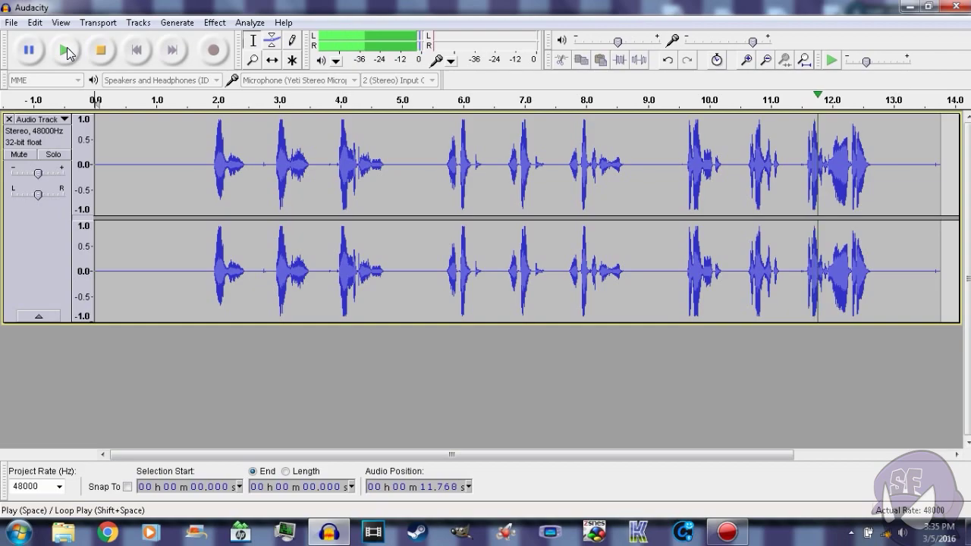
left_click(101, 50)
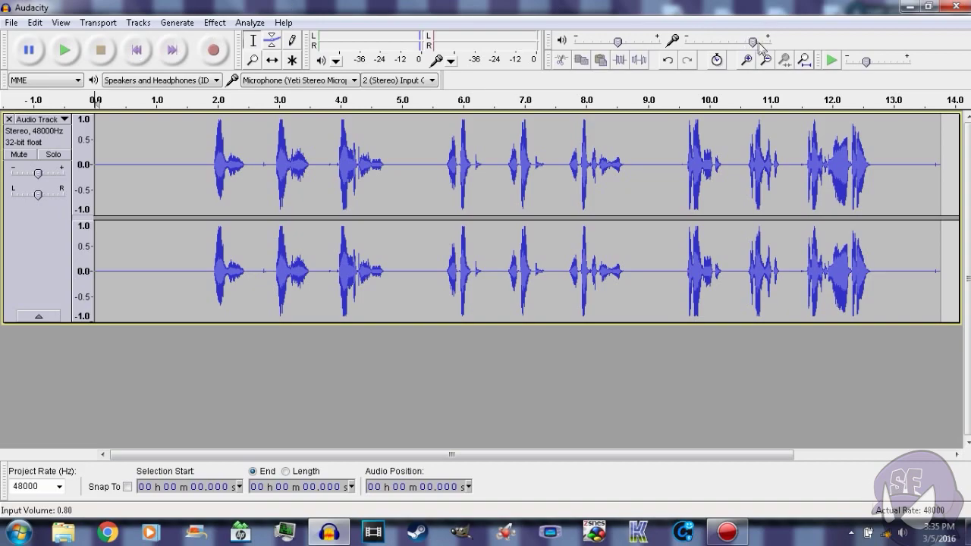
Lower the microphone input volume slider from 0.80 to about 0.64.
mouse_move(754, 46)
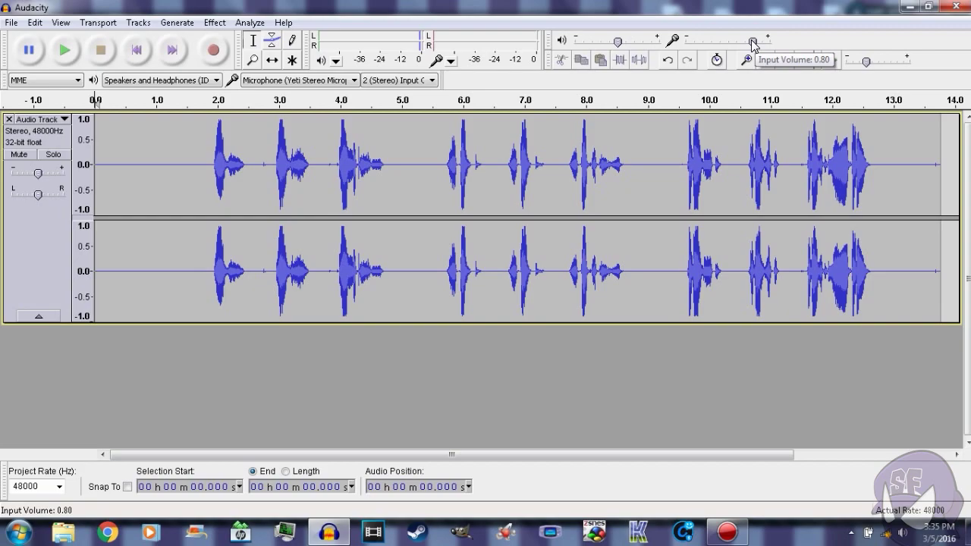
left_click_drag(754, 46, 738, 42)
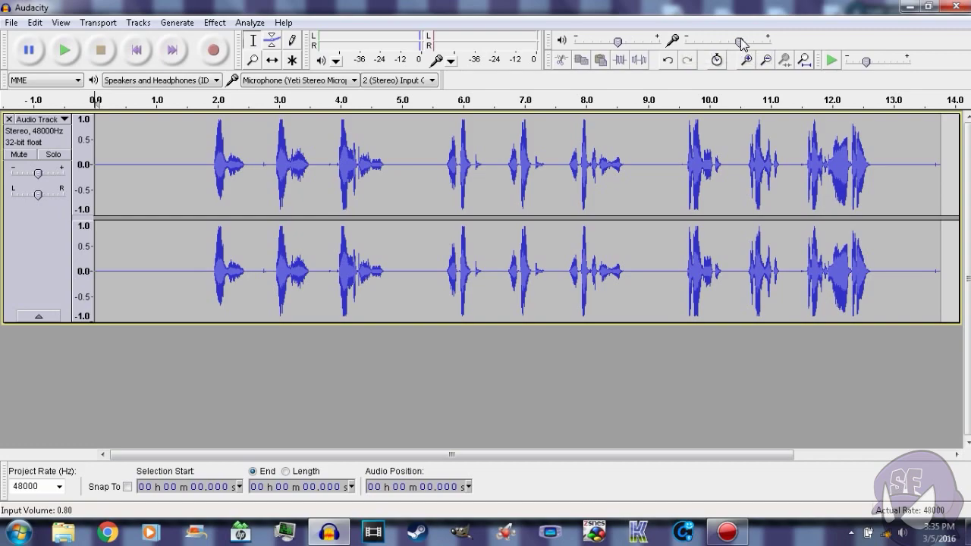
mouse_move(740, 44)
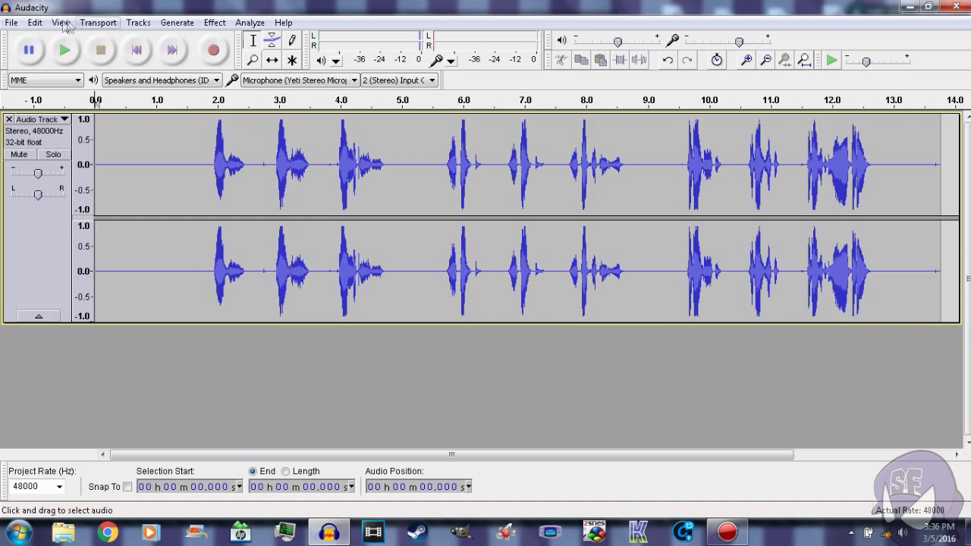
Export the audio as 'tutorial', a WAV signed 16-bit PCM file, into the Undertale folder.
left_click(12, 22)
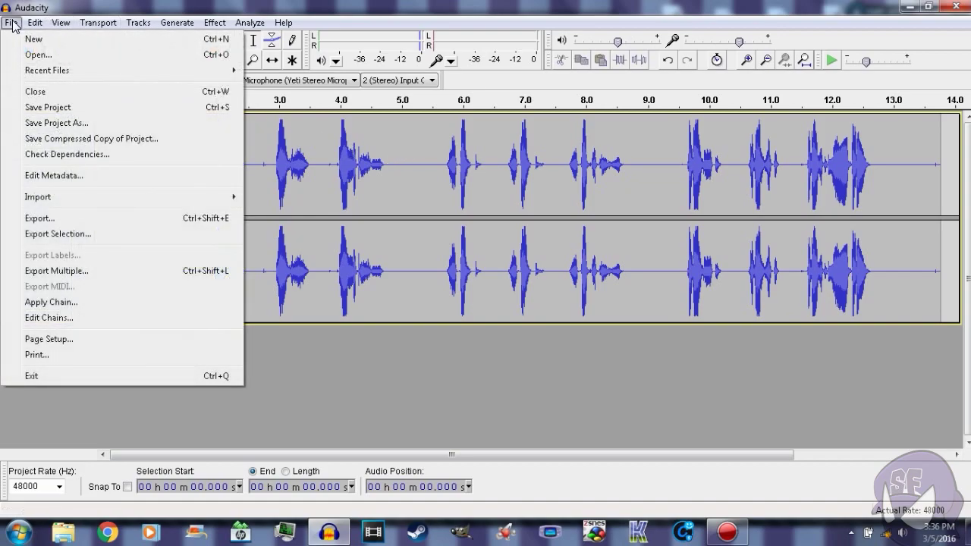
left_click(47, 217)
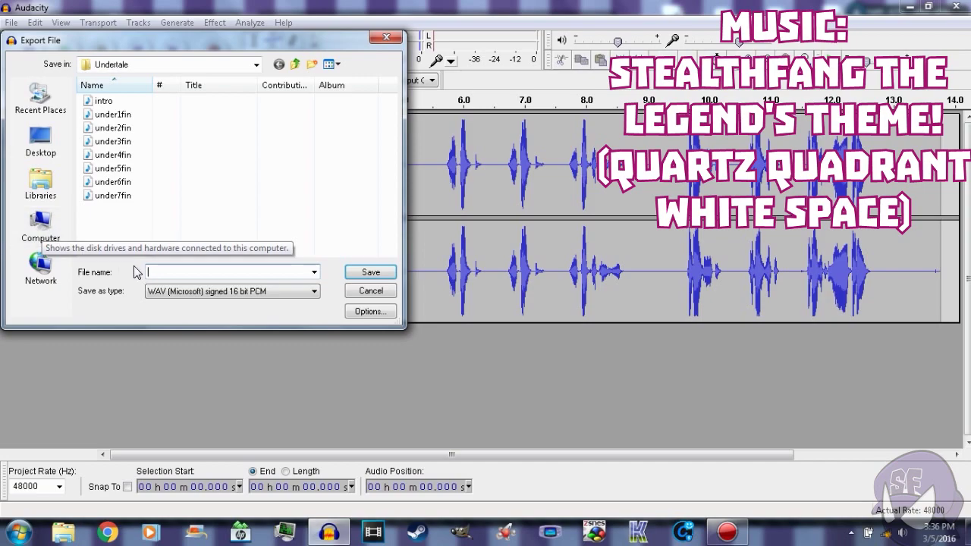
left_click(185, 289)
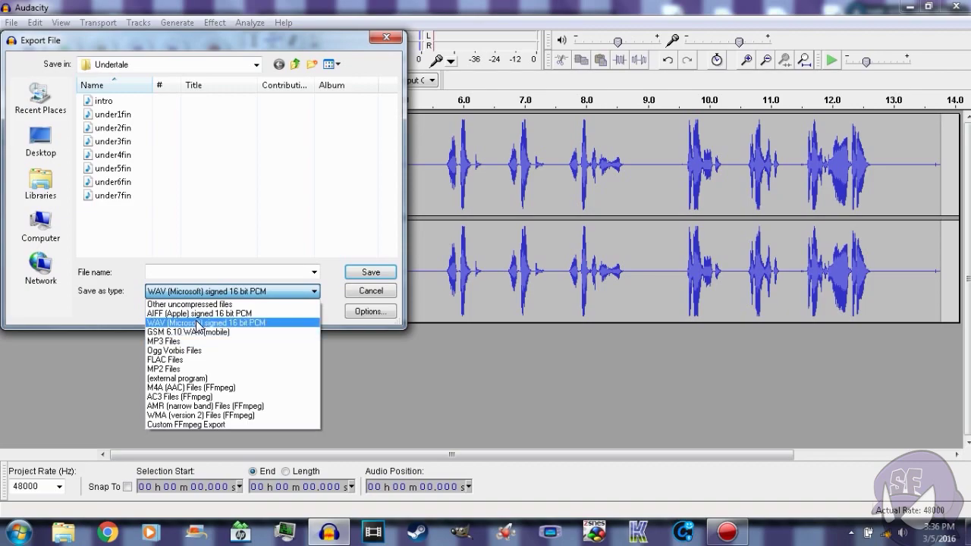
left_click(197, 325)
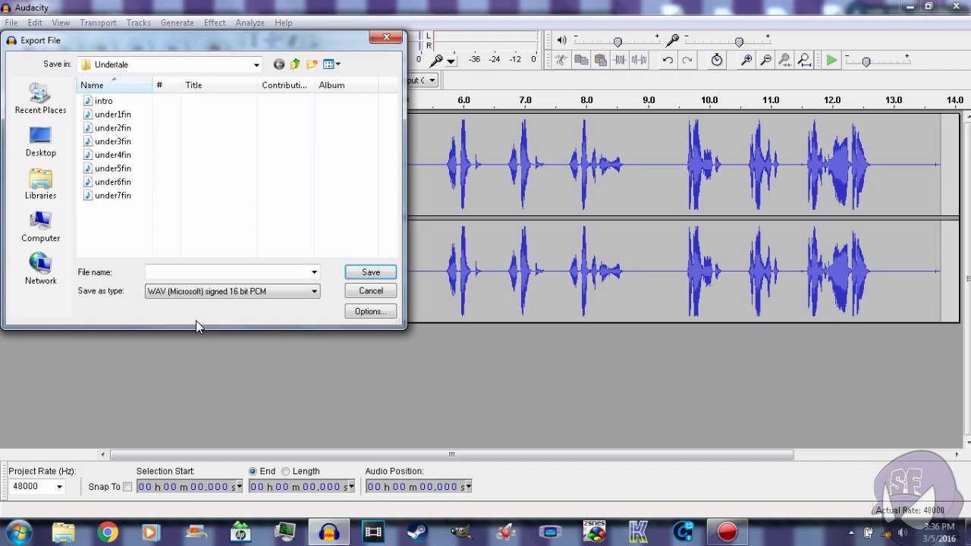
left_click(200, 270)
type("tutorial")
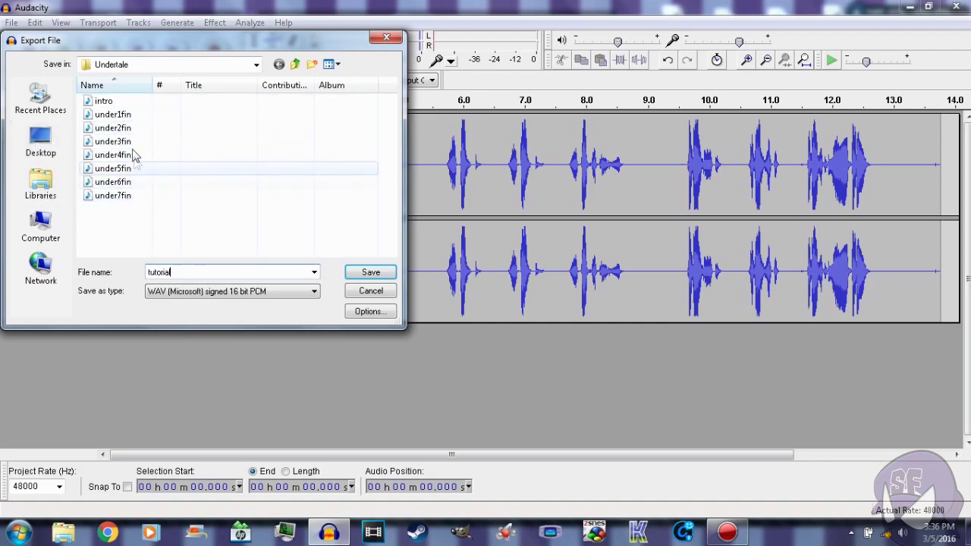
left_click(371, 274)
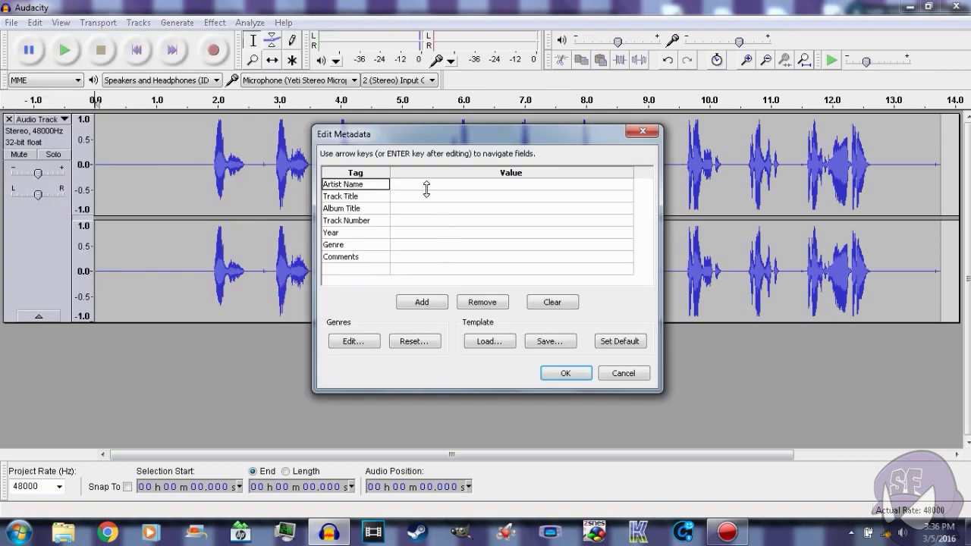
Step through the metadata tags from Artist Name to Comments without changing any.
left_click(413, 188)
left_click(372, 185)
left_click(372, 196)
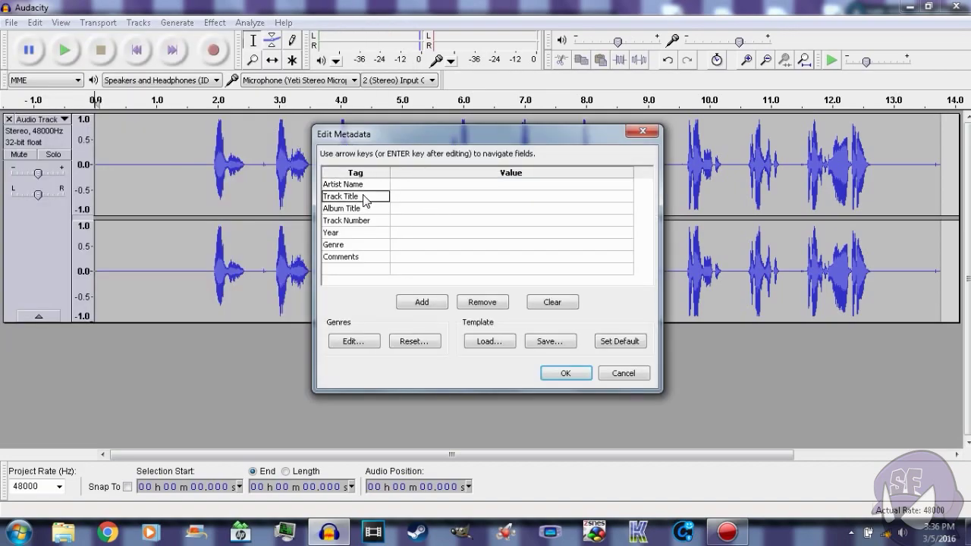
left_click(360, 211)
left_click(368, 222)
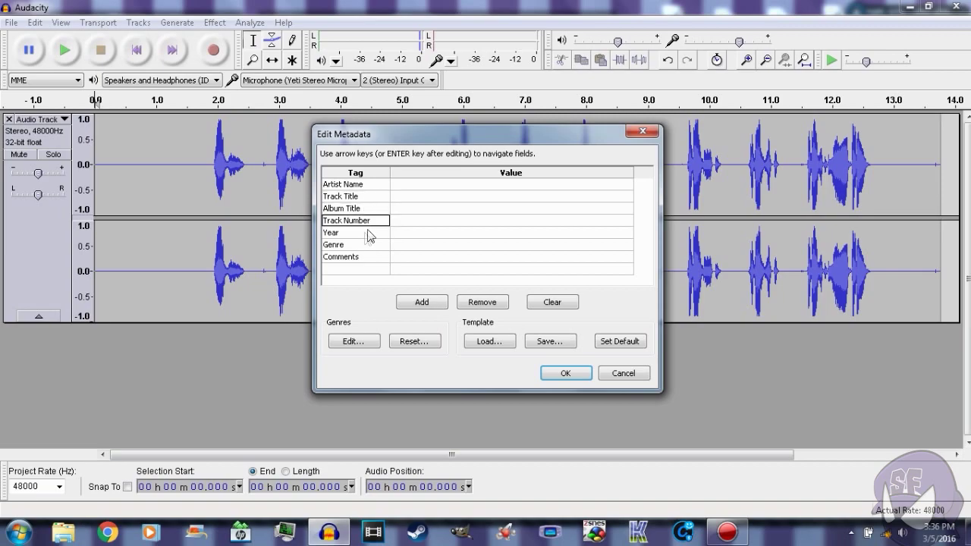
left_click(351, 246)
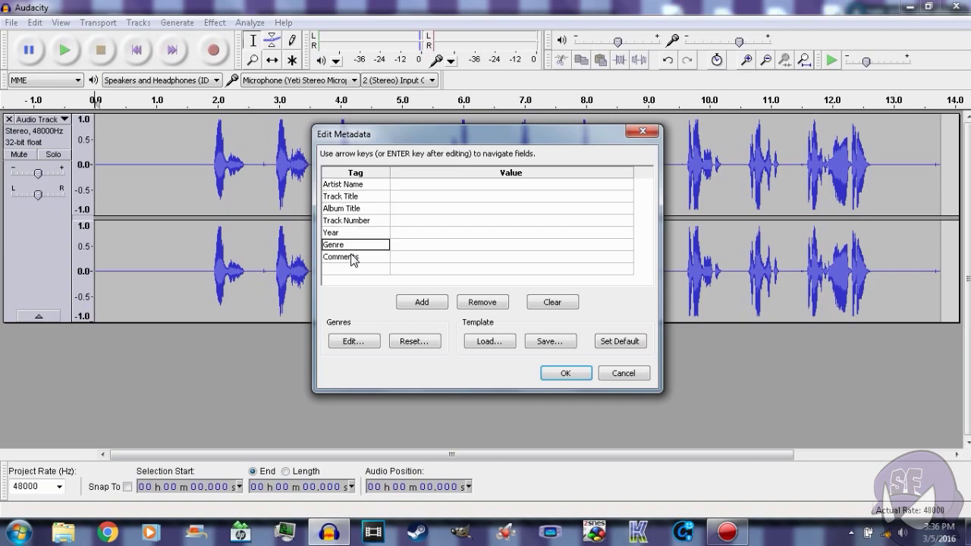
left_click(354, 258)
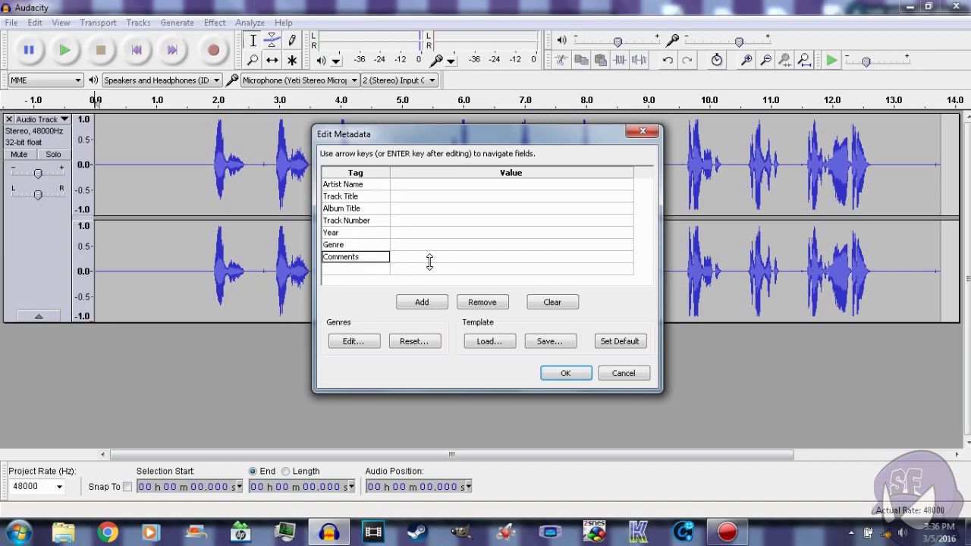
Leave every metadata value blank and confirm to finish the tutorial WAV export.
left_click(480, 185)
left_click(446, 196)
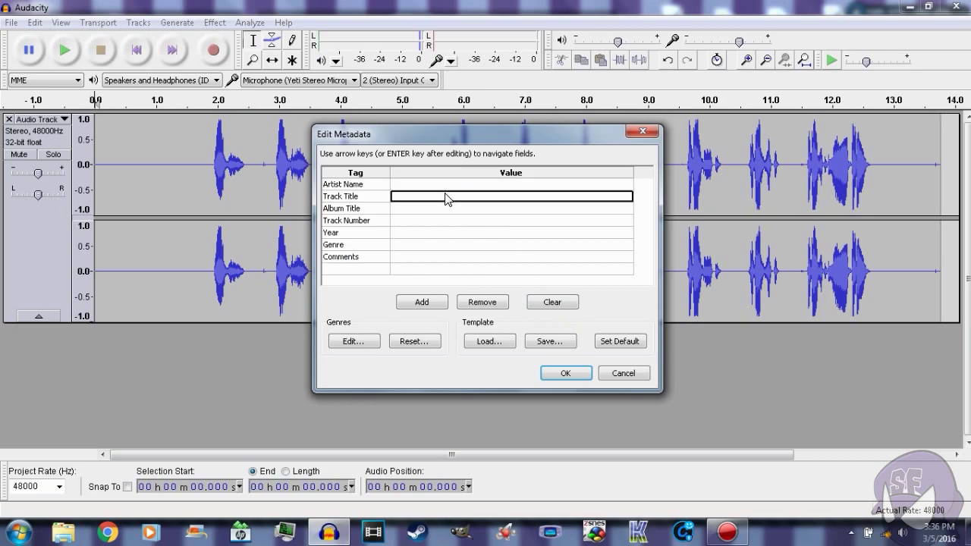
left_click(447, 210)
left_click(443, 220)
left_click(437, 233)
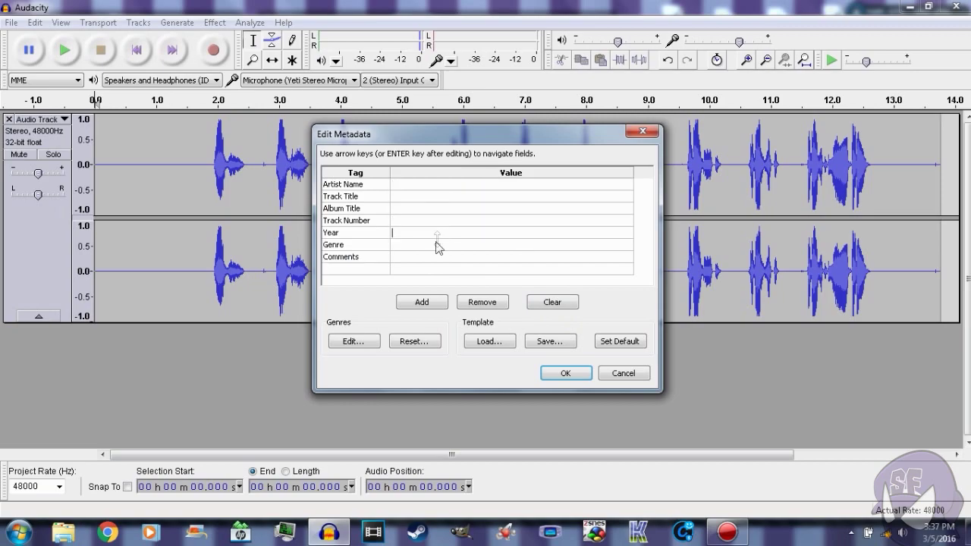
left_click(430, 259)
left_click(567, 372)
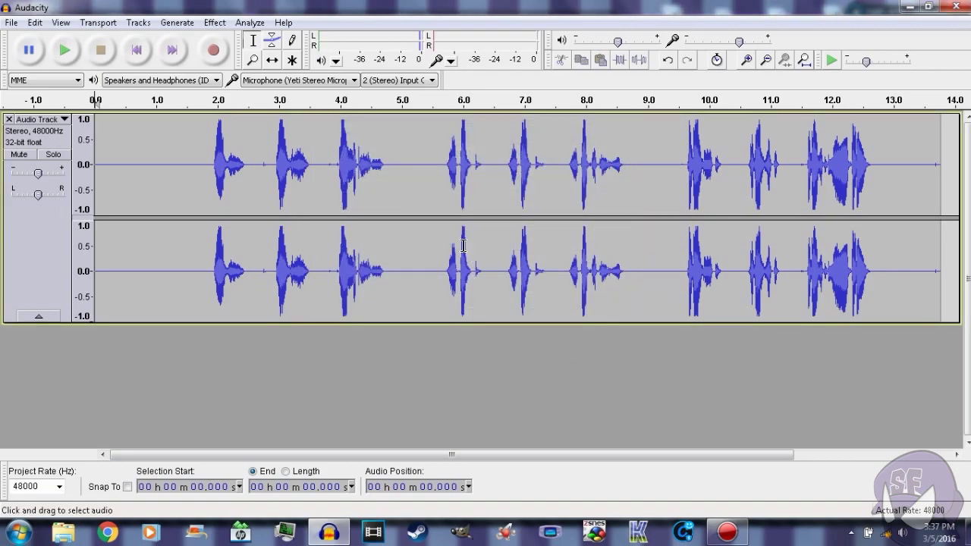
Set the edit point at 13.760 s near the audio's end, then minimize Audacity.
left_click_drag(522, 455, 709, 453)
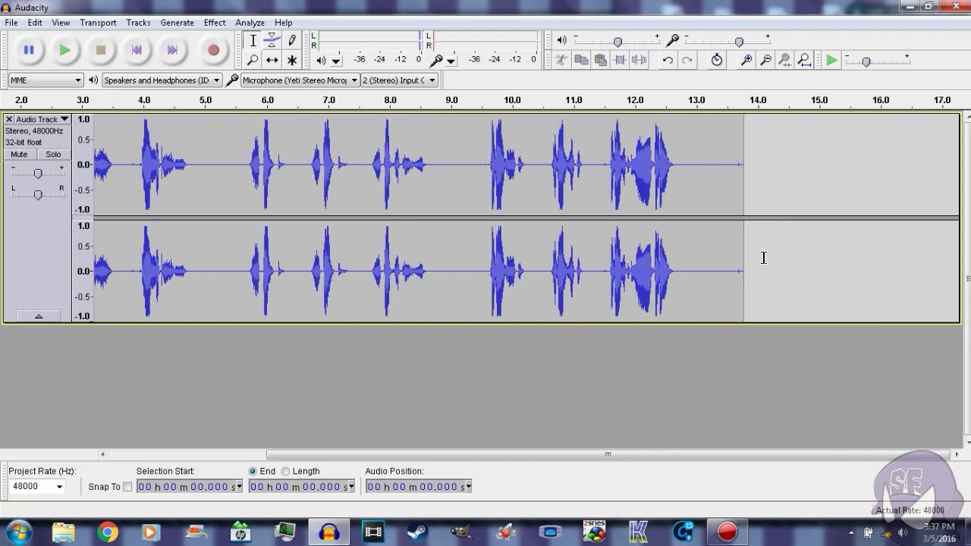
left_click(750, 124)
mouse_move(749, 129)
left_mouse_down()
mouse_move(741, 135)
mouse_move(750, 143)
left_mouse_up()
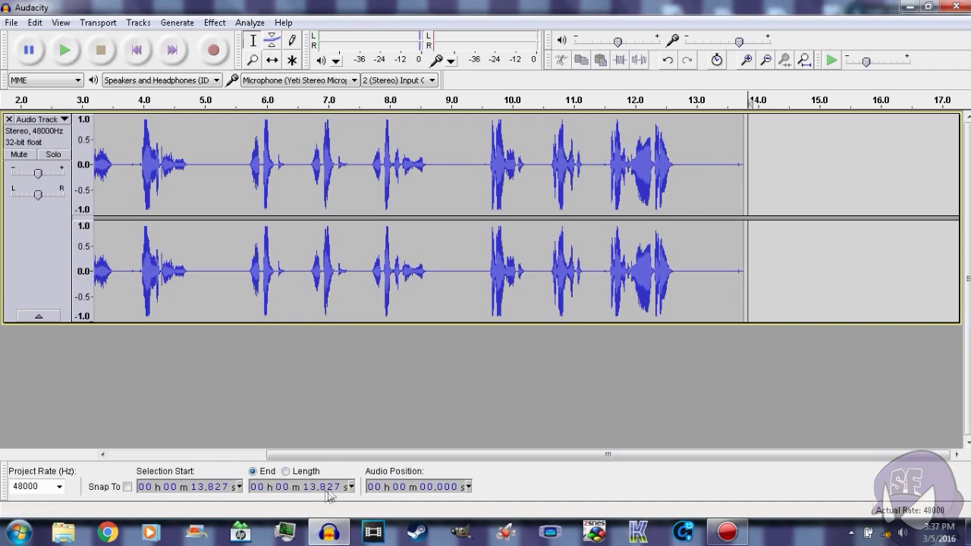
left_click(744, 168)
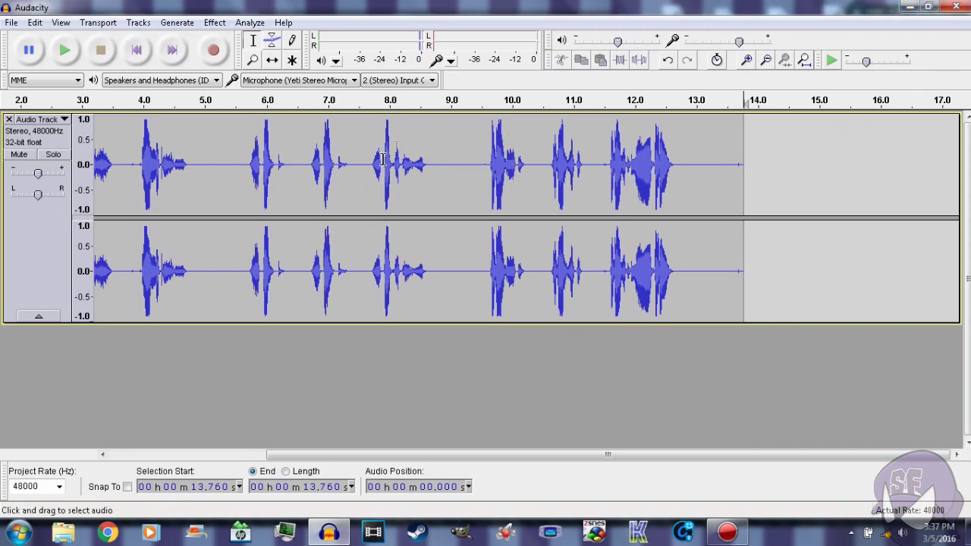
left_click(910, 7)
scroll(84, 167, "down", 2)
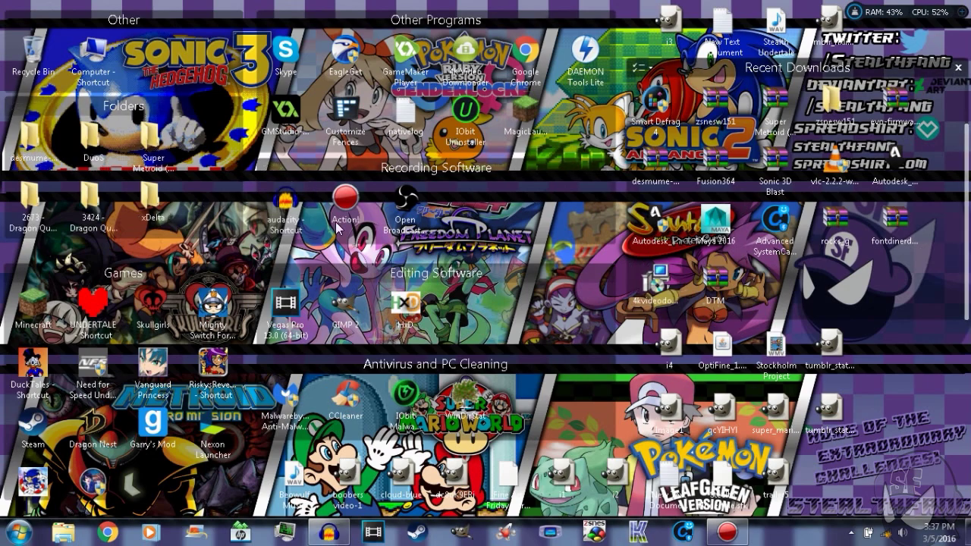
scroll(239, 186, "up", 1)
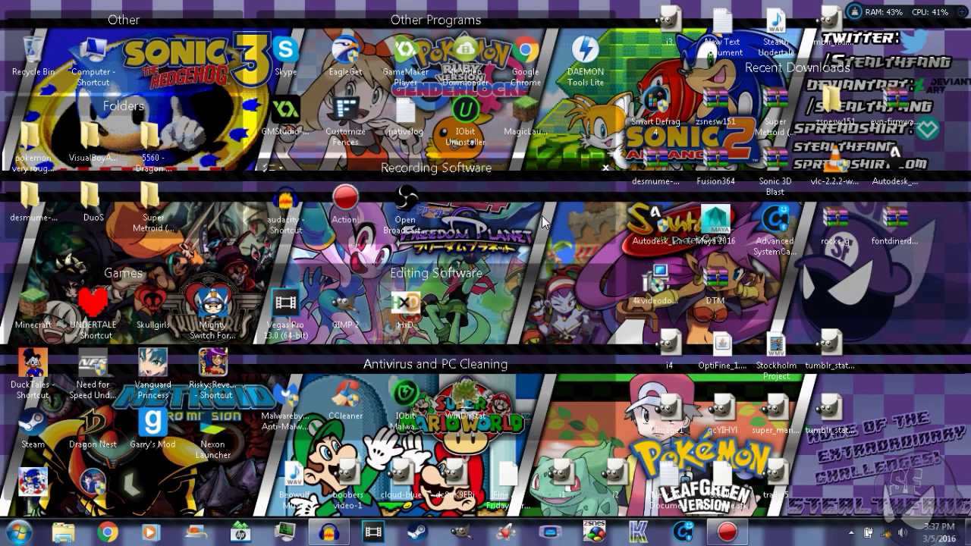